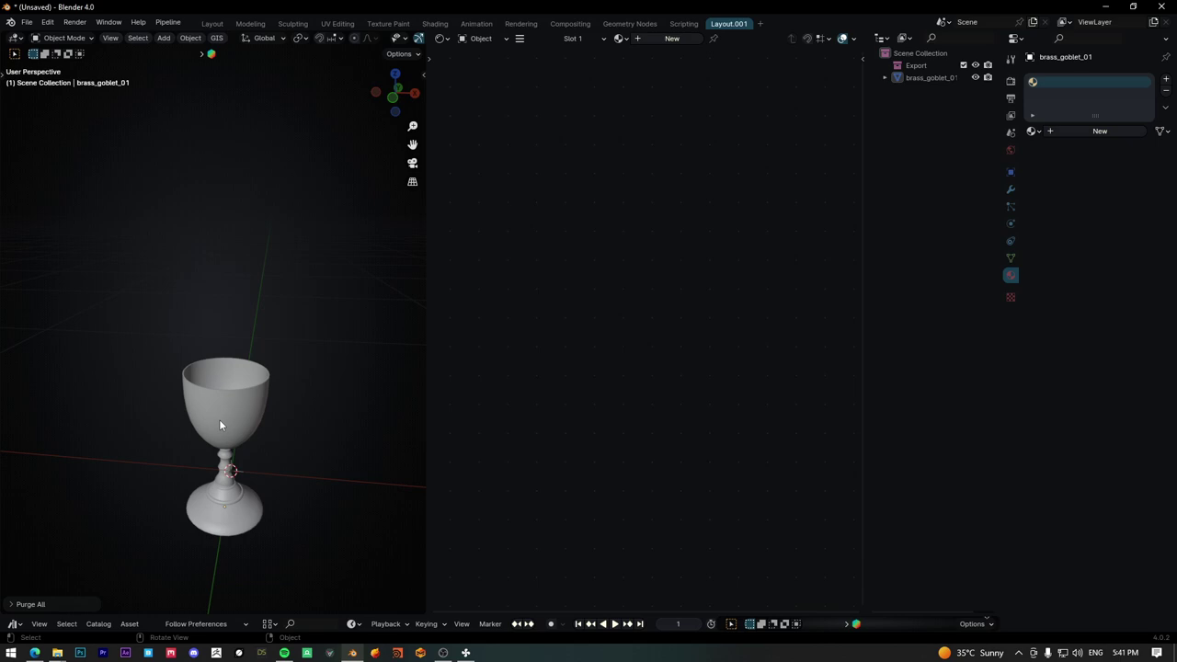
# Select the brass_goblet_01 goblet in the 3D viewport
pyautogui.click(226, 421)
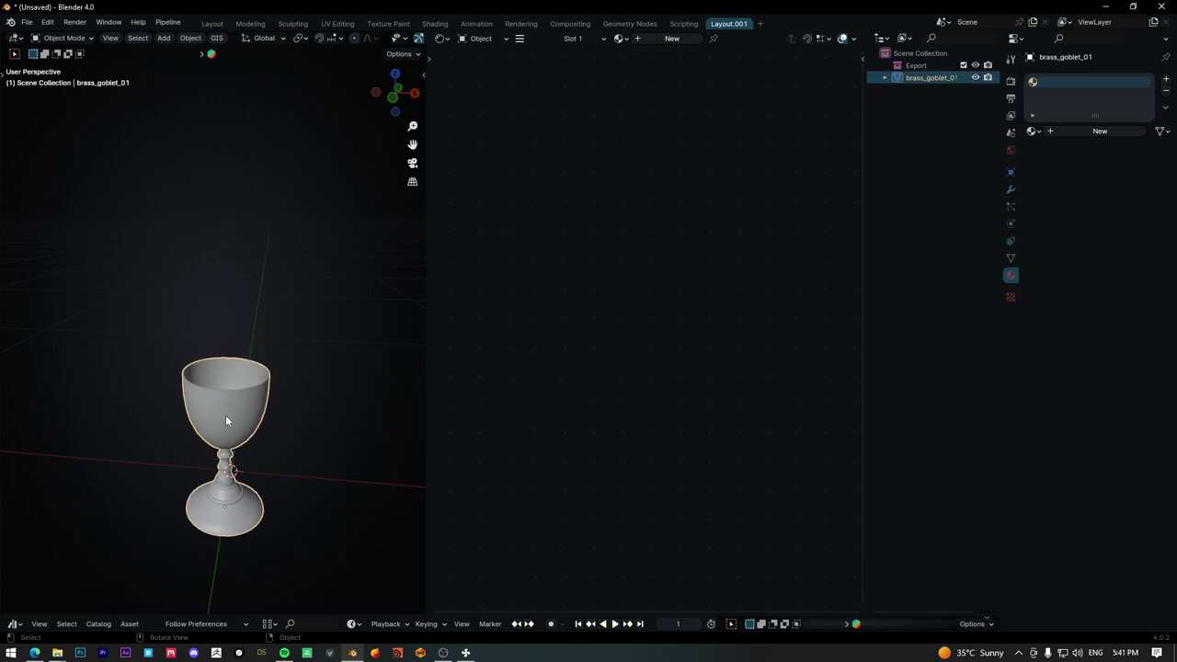
# Create a new material named Material with a Principled BSDF and bring its nodes into view
pyautogui.click(660, 40)
pyautogui.scroll(3, 673, 381)
pyautogui.moveTo(673, 380); pyautogui.dragTo(594, 239, button='middle')
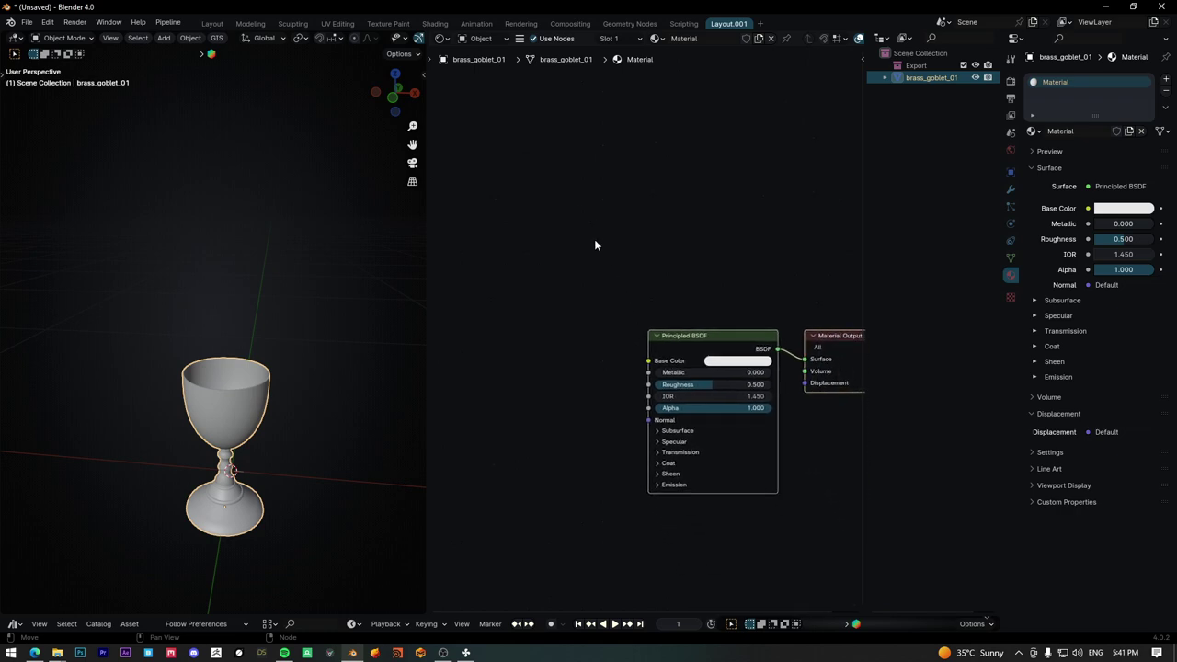
pyautogui.scroll(2, 648, 375)
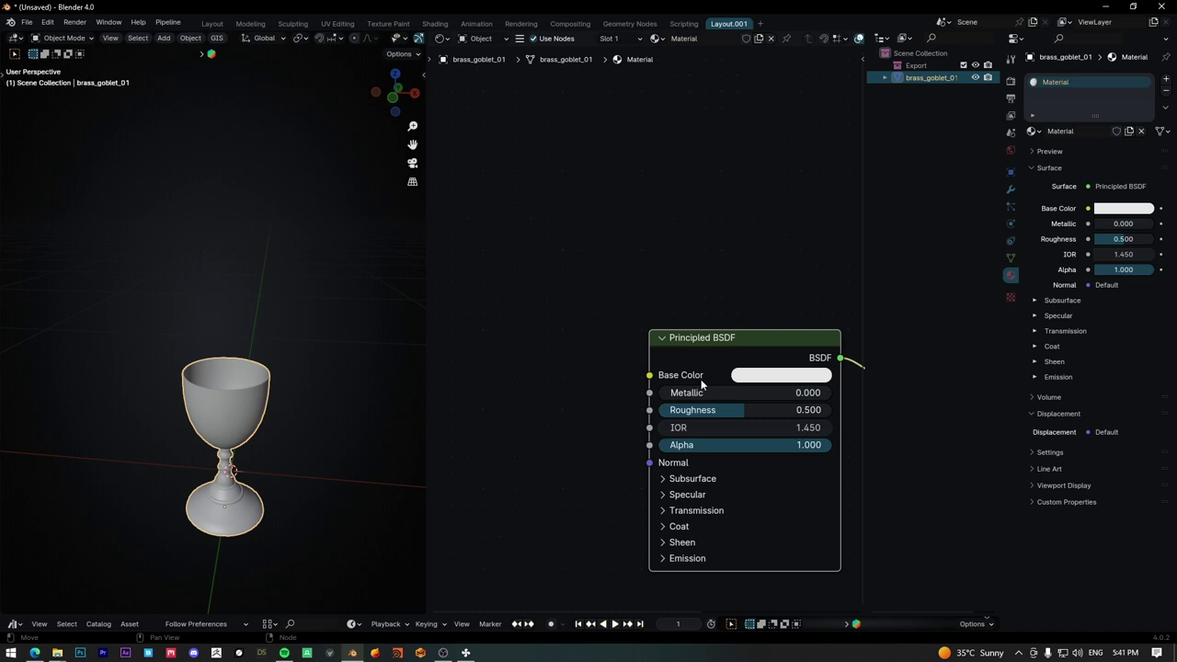
# Switch the viewport to Material Preview, try a base colour, then undo back to white
pyautogui.press('z')
pyautogui.click(285, 376)
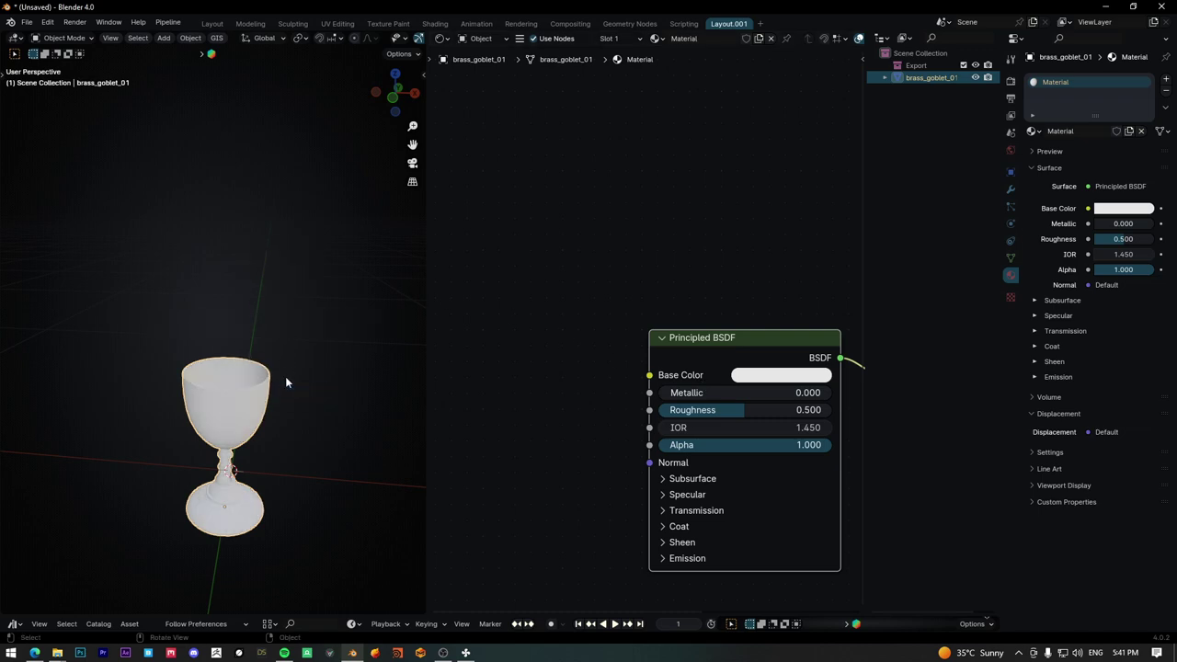
pyautogui.click(743, 376)
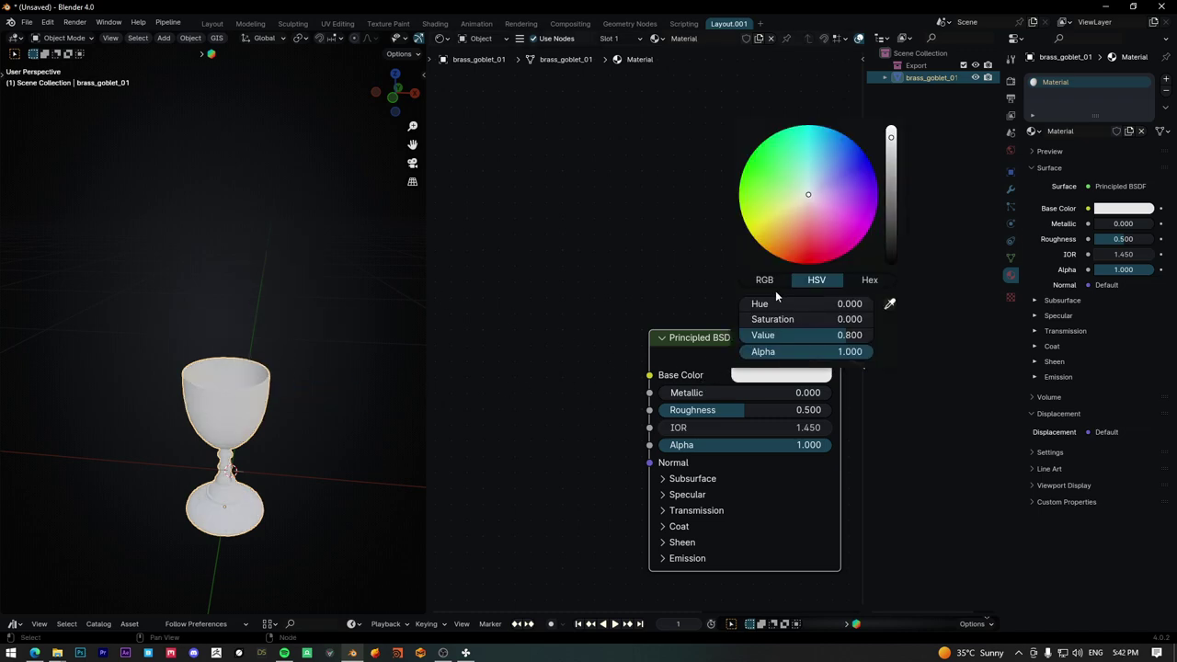
pyautogui.moveTo(804, 264); pyautogui.dragTo(851, 171)
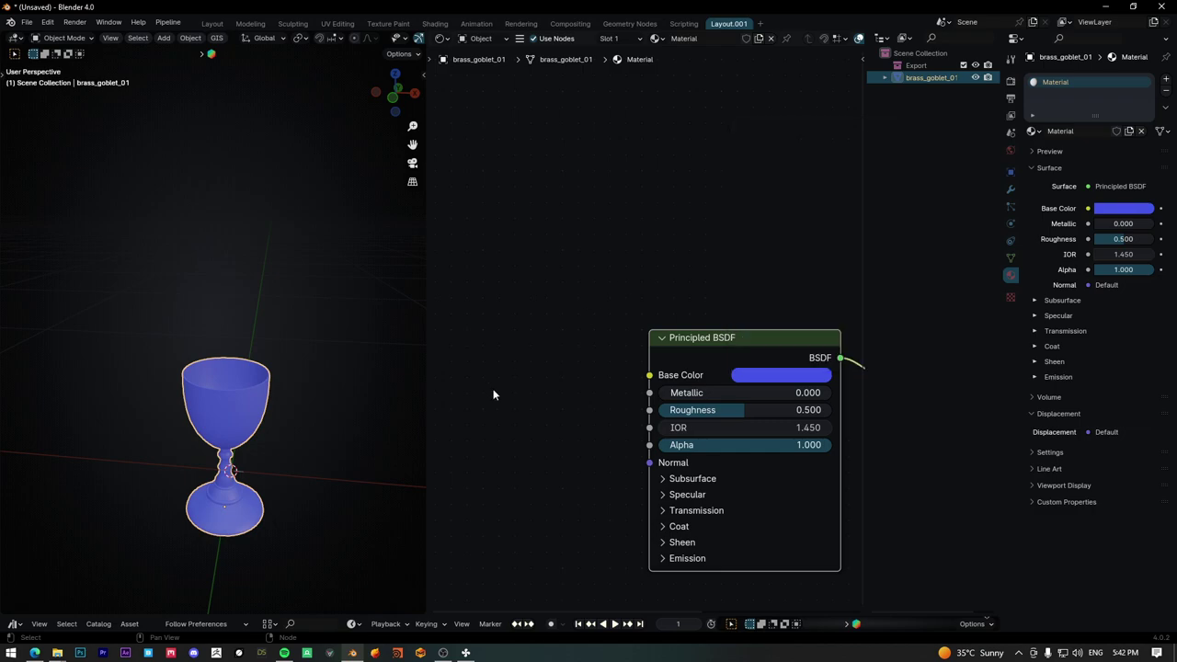
pyautogui.hotkey('ctrl', 'z')
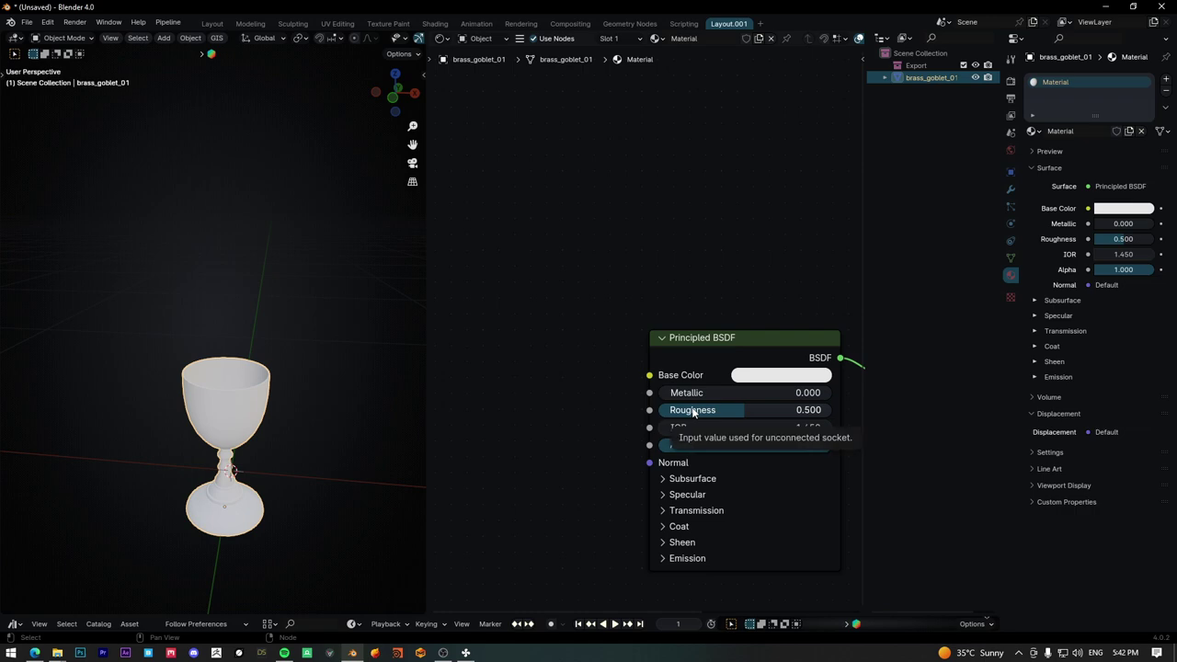
# Make the base colour red and set Metallic to 0.977
pyautogui.click(777, 375)
pyautogui.click(814, 262)
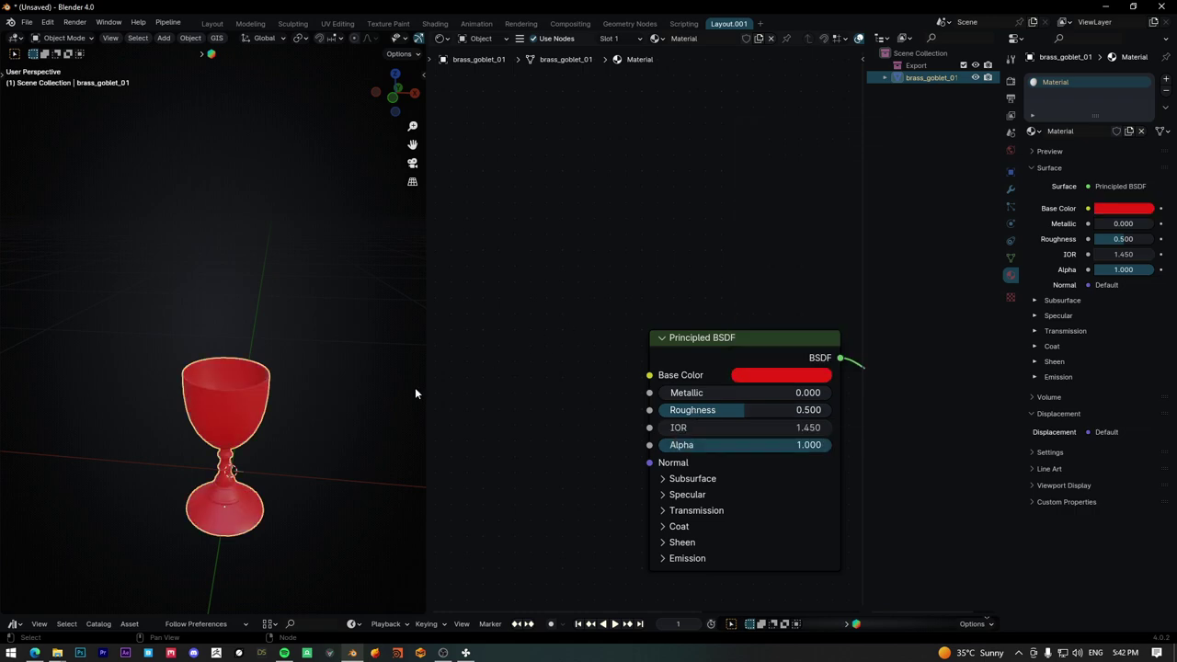
pyautogui.moveTo(210, 420)
pyautogui.keyDown('ctrl'); pyautogui.mouseDown(button='middle')
pyautogui.moveTo(202, 227)
pyautogui.moveTo(233, 344)
pyautogui.moveTo(460, 393)
pyautogui.mouseUp(button='middle'); pyautogui.keyUp('ctrl')
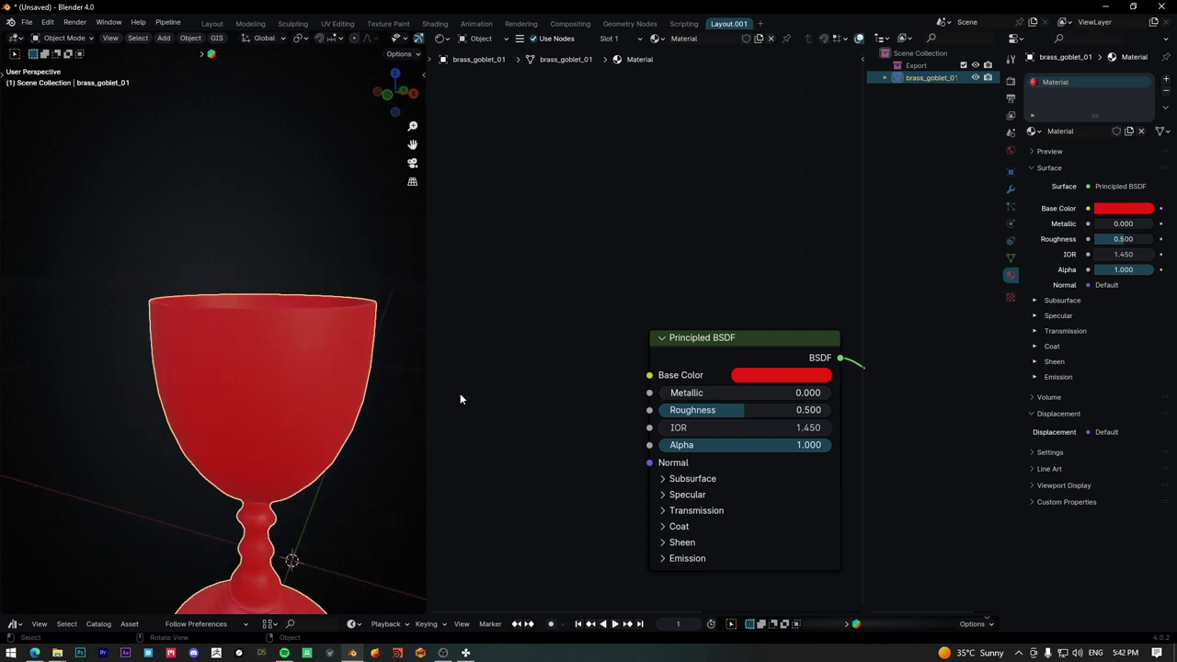
pyautogui.moveTo(676, 394)
pyautogui.mouseDown()
pyautogui.moveTo(833, 397)
pyautogui.moveTo(784, 394)
pyautogui.mouseUp()
# Lower Roughness to about 0.041, then settle it at 0.114
pyautogui.keyDown('shift'); pyautogui.moveTo(260, 362); pyautogui.dragTo(250, 312, button='middle'); pyautogui.keyUp('shift')
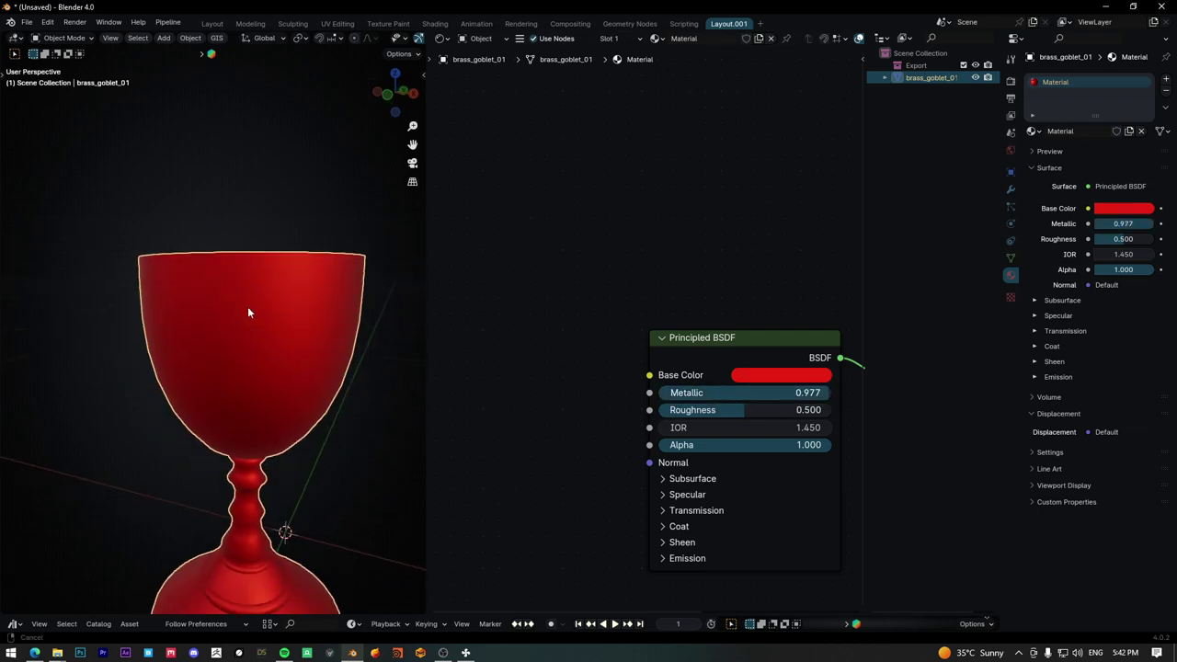
pyautogui.moveTo(743, 410); pyautogui.dragTo(664, 410)
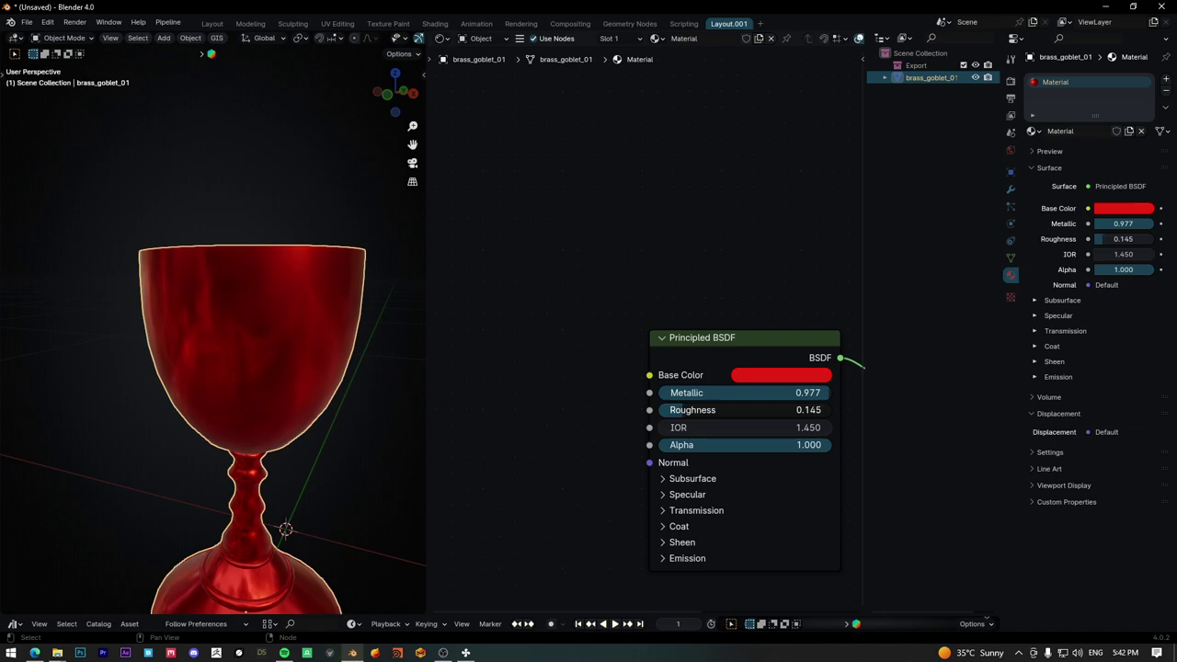
pyautogui.moveTo(256, 378)
pyautogui.mouseDown(button='middle')
pyautogui.moveTo(182, 378)
pyautogui.moveTo(153, 336)
pyautogui.moveTo(307, 334)
pyautogui.moveTo(349, 379)
pyautogui.moveTo(246, 392)
pyautogui.moveTo(180, 381)
pyautogui.mouseUp(button='middle')
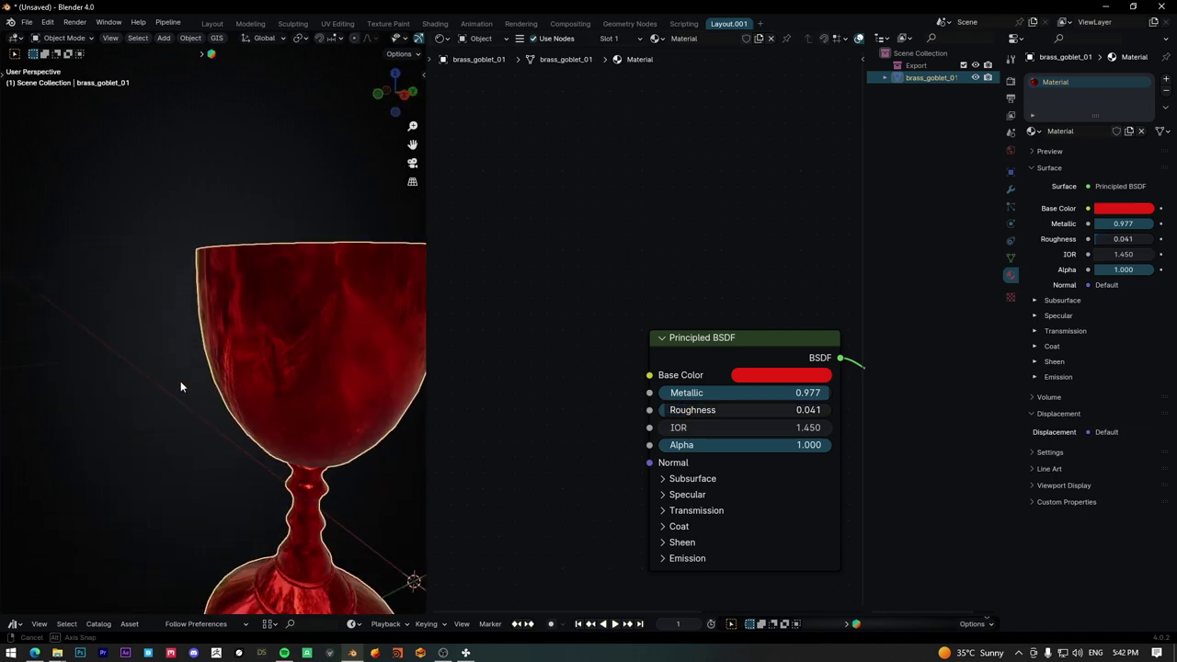
pyautogui.scroll(3, 270, 434)
pyautogui.moveTo(699, 415); pyautogui.dragTo(736, 415)
pyautogui.scroll(1, 581, 421)
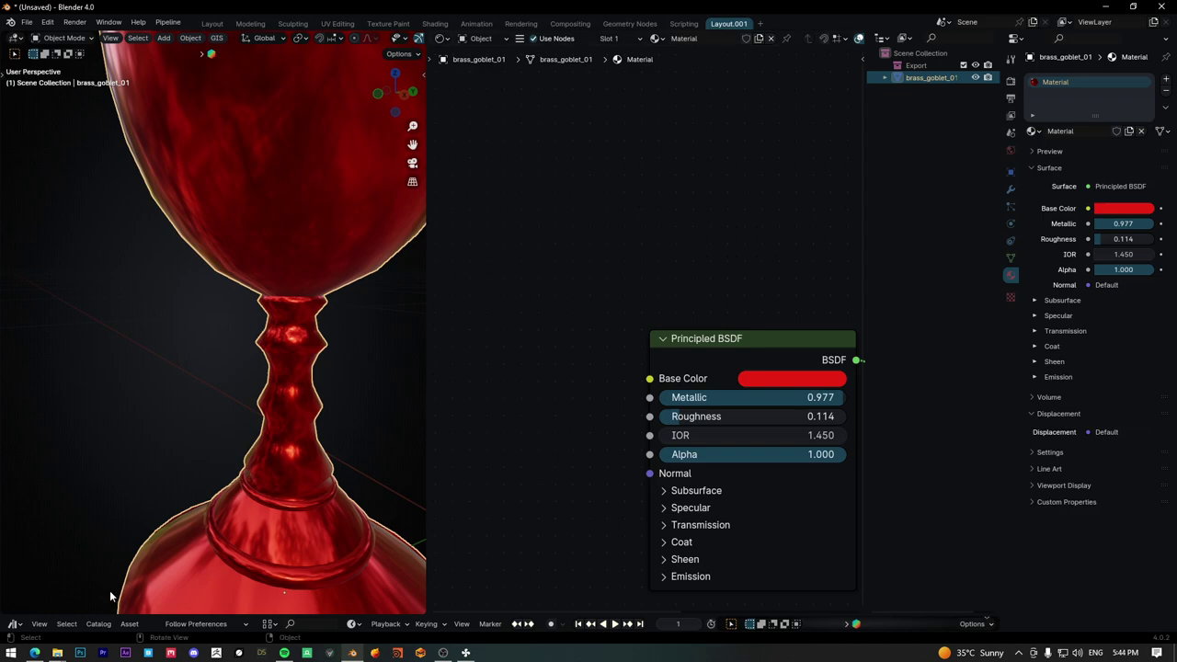
pyautogui.scroll(-5, 315, 481)
pyautogui.scroll(-2, 240, 355)
# Drag the diffuse texture from Explorer into the node editor and link it to Base Color
pyautogui.scroll(1, 240, 350)
pyautogui.hotkey('alt', 'Tab')
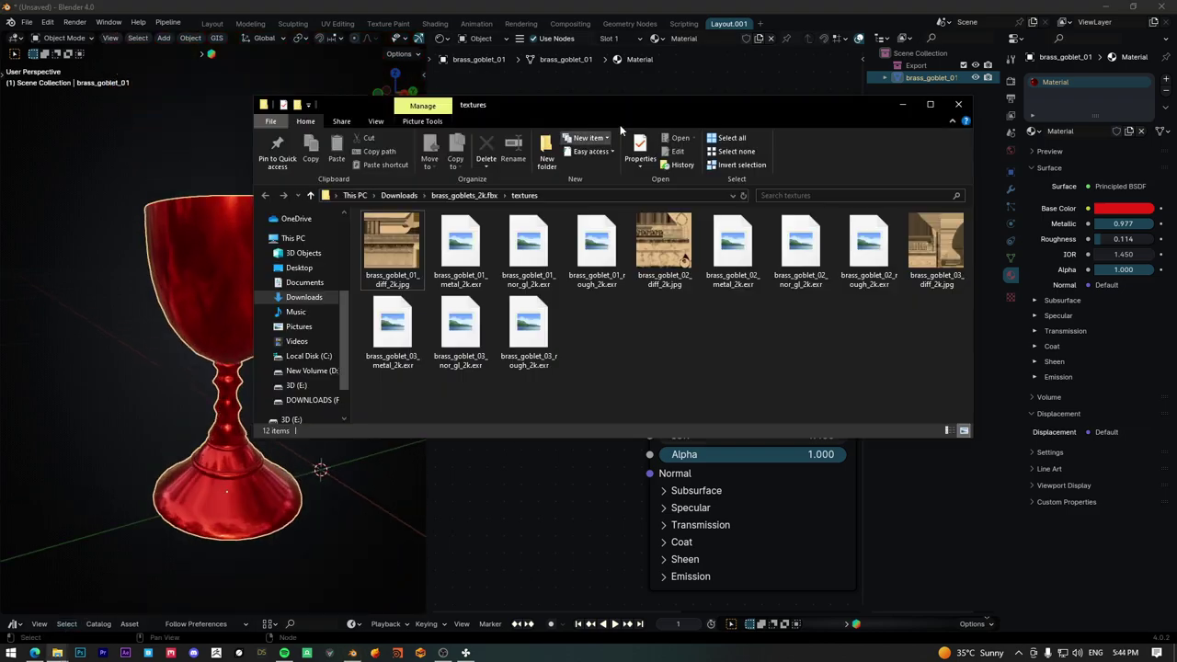
pyautogui.moveTo(555, 99); pyautogui.dragTo(334, 37)
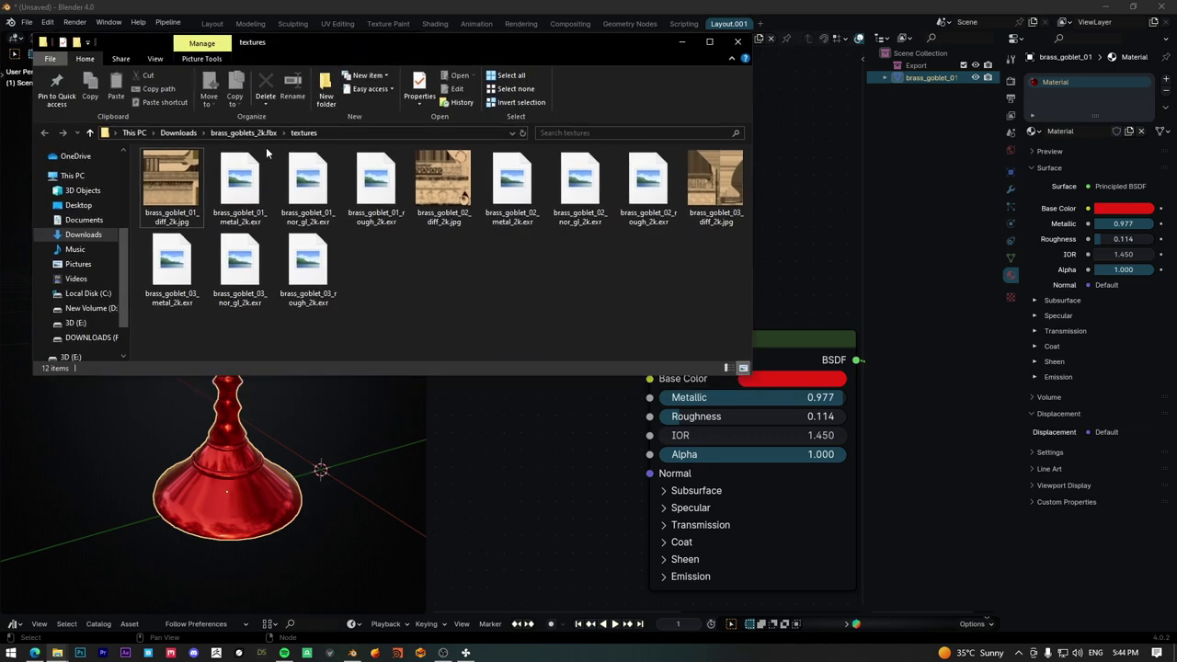
pyautogui.moveTo(160, 193); pyautogui.dragTo(515, 434)
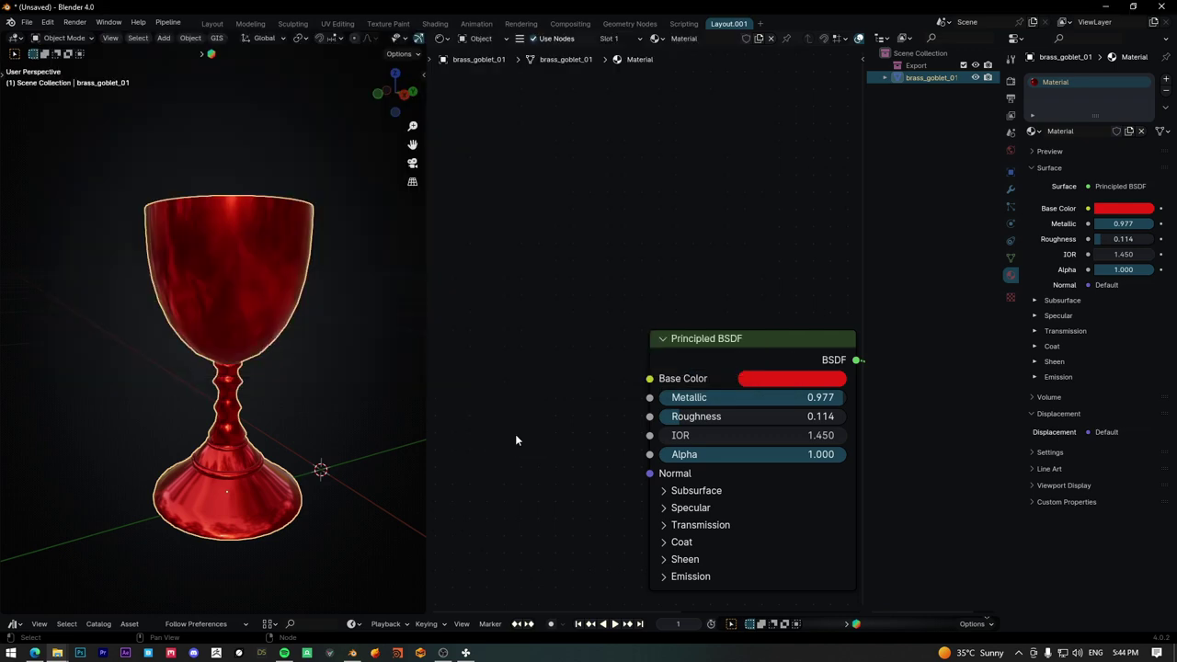
pyautogui.moveTo(522, 377); pyautogui.dragTo(603, 378, button='middle')
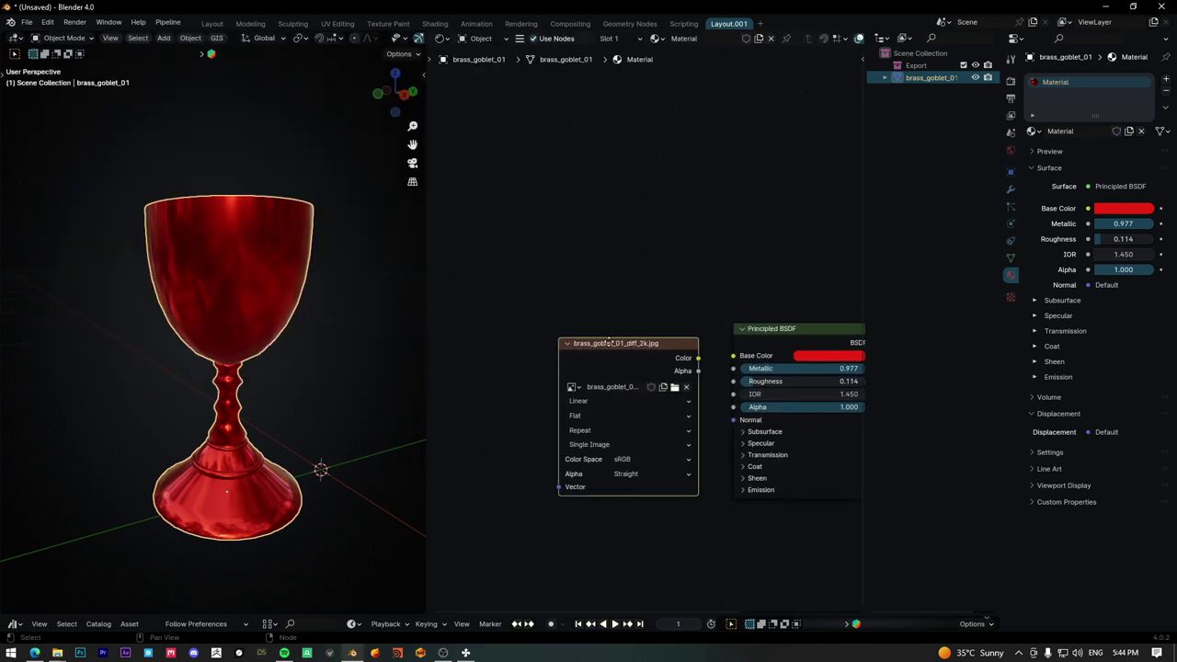
pyautogui.moveTo(691, 367)
pyautogui.mouseDown()
pyautogui.moveTo(612, 326)
pyautogui.moveTo(733, 355)
pyautogui.mouseUp()
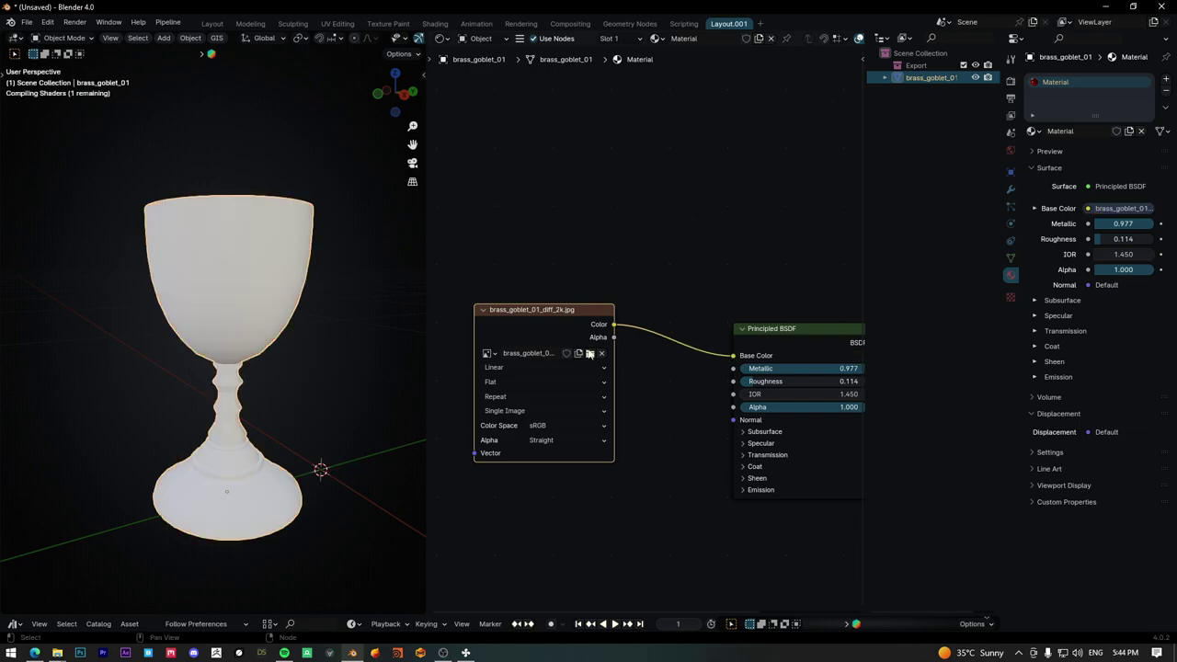
pyautogui.moveTo(548, 331); pyautogui.dragTo(552, 298)
# Bring brass_goblet_01_metal_2k.exr into the node editor as an image node
pyautogui.hotkey('alt', 'Tab')
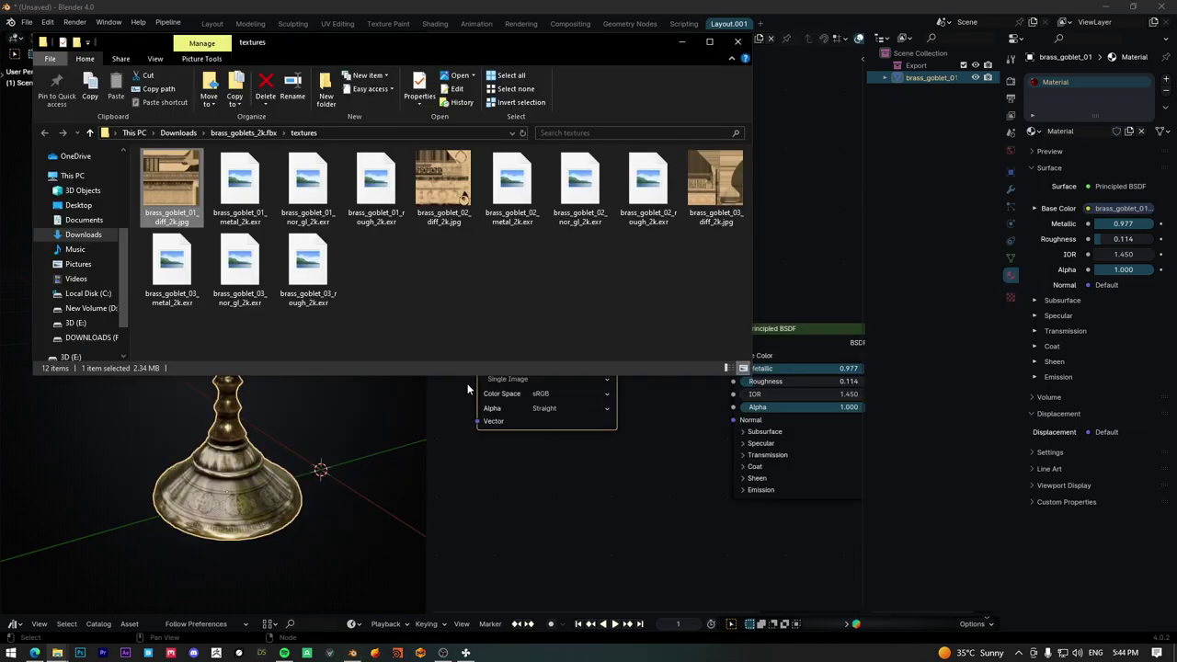
pyautogui.rightClick(384, 282)
pyautogui.click(413, 326)
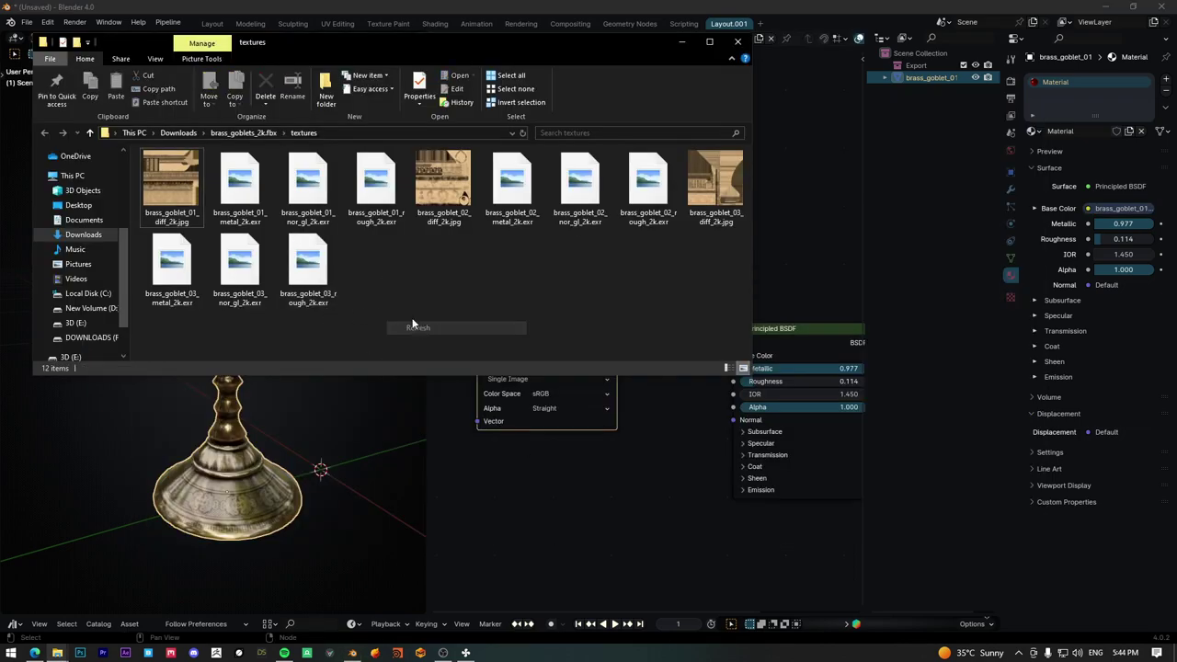
pyautogui.moveTo(241, 188); pyautogui.dragTo(519, 489)
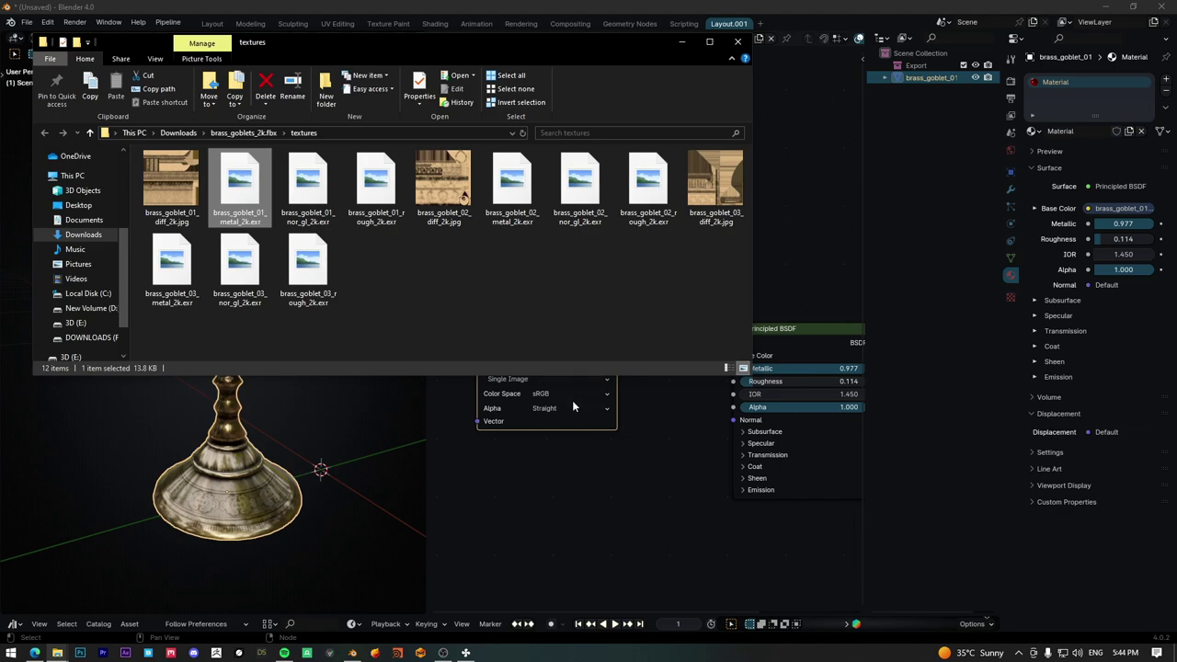
pyautogui.click(567, 446)
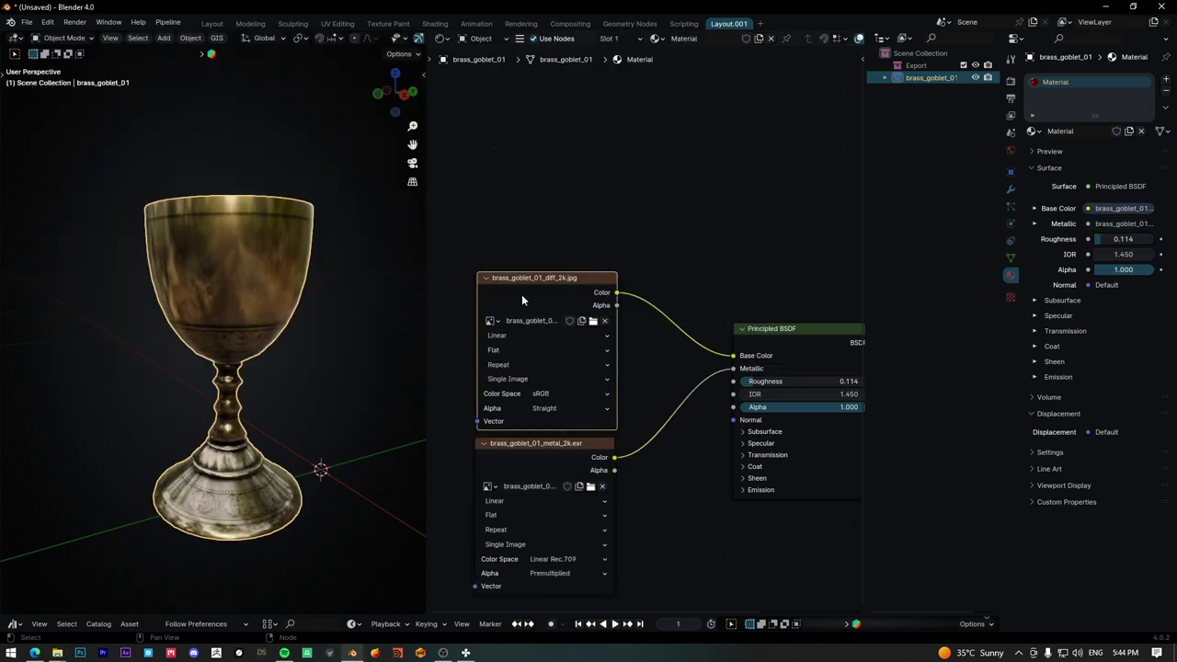
# Move the diffuse image node to the top left and duplicate it twice
pyautogui.moveTo(518, 292); pyautogui.dragTo(518, 294)
pyautogui.click(479, 106)
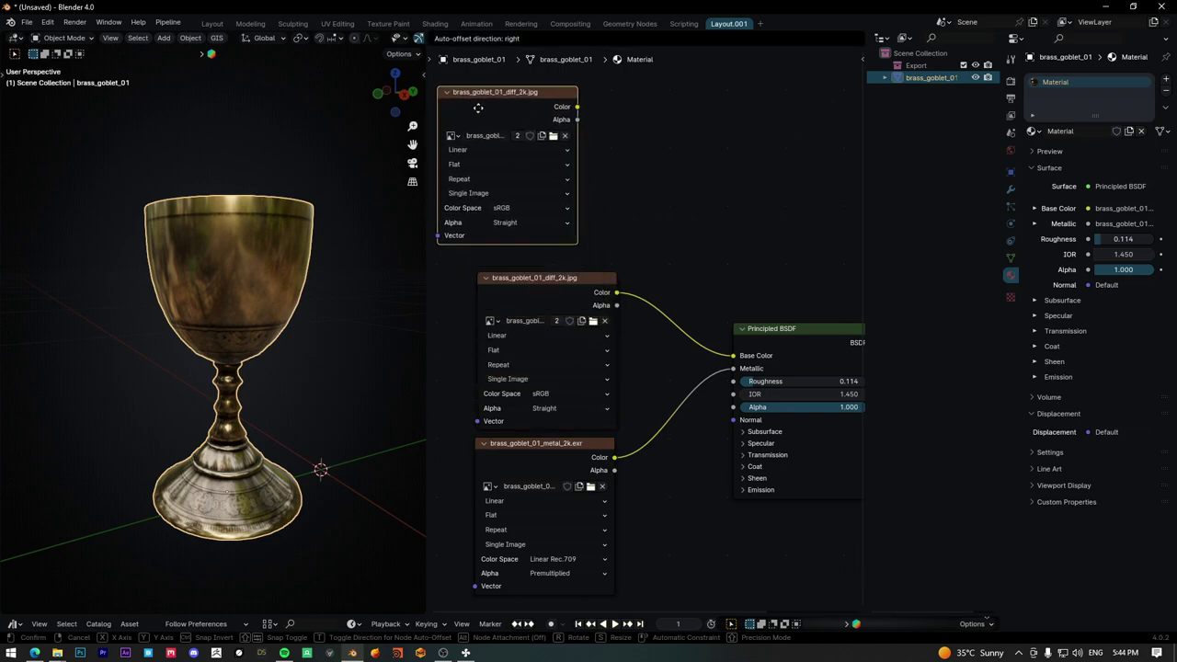
pyautogui.hotkey('shift', 'd')
pyautogui.click(701, 123)
pyautogui.hotkey('shift', 'd')
pyautogui.click(764, 123)
# Load the rough texture into a copied node and set its colour space to Non-Color
pyautogui.click(806, 140)
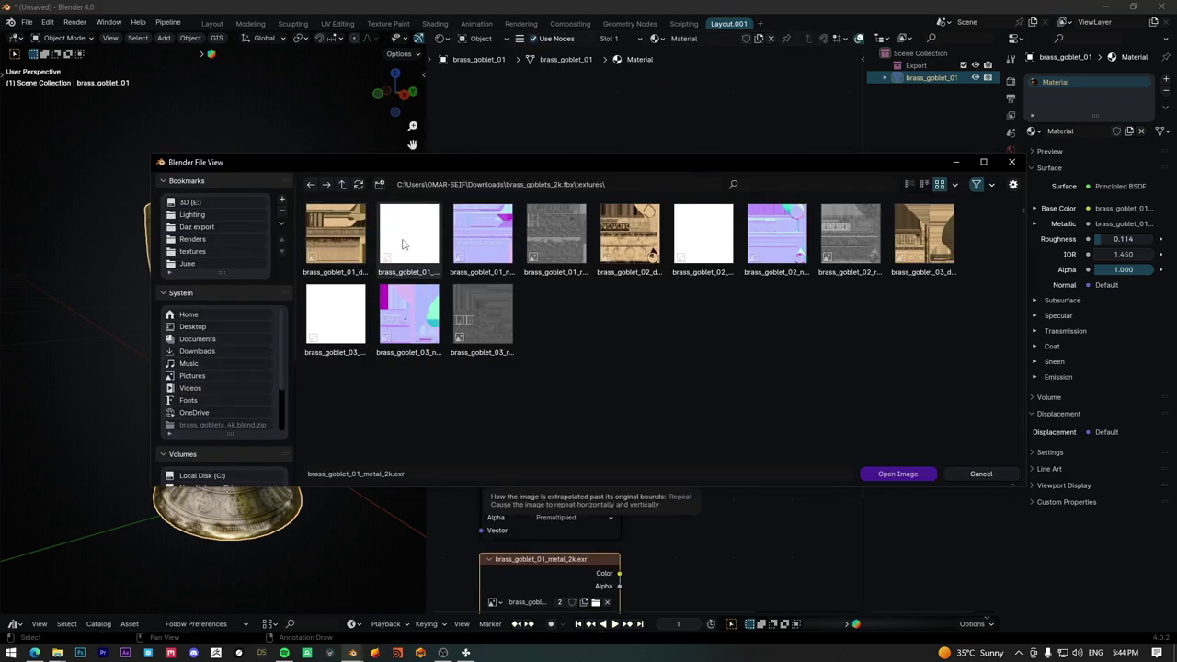
pyautogui.doubleClick(551, 236)
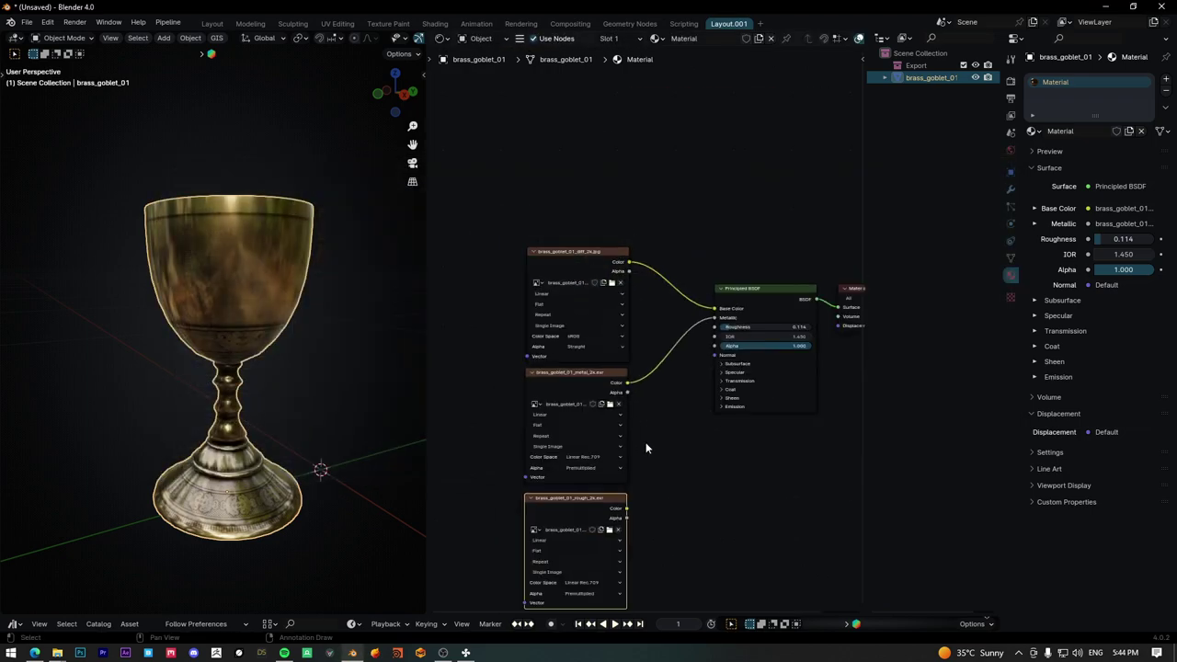
pyautogui.keyDown('shift'); pyautogui.scroll(-2, 607, 478); pyautogui.keyUp('shift')
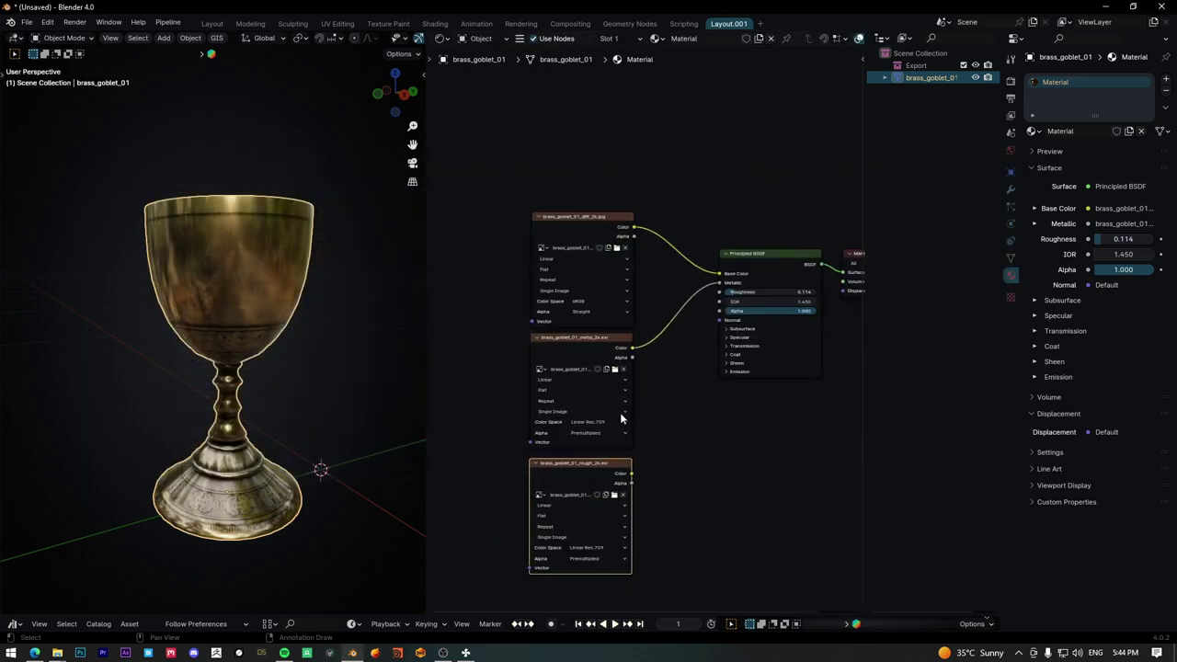
pyautogui.click(591, 548)
pyautogui.click(671, 516)
# Add a Color Ramp node and insert it between the rough map and Roughness
pyautogui.hotkey('shift', 'a')
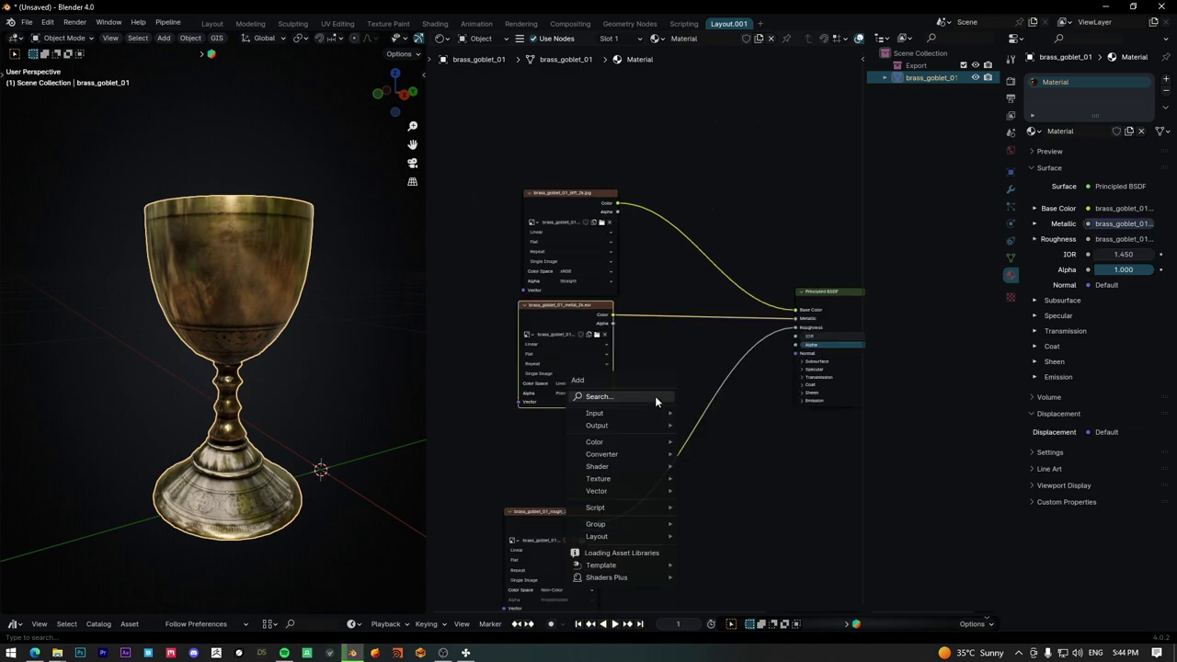
pyautogui.write('colo')
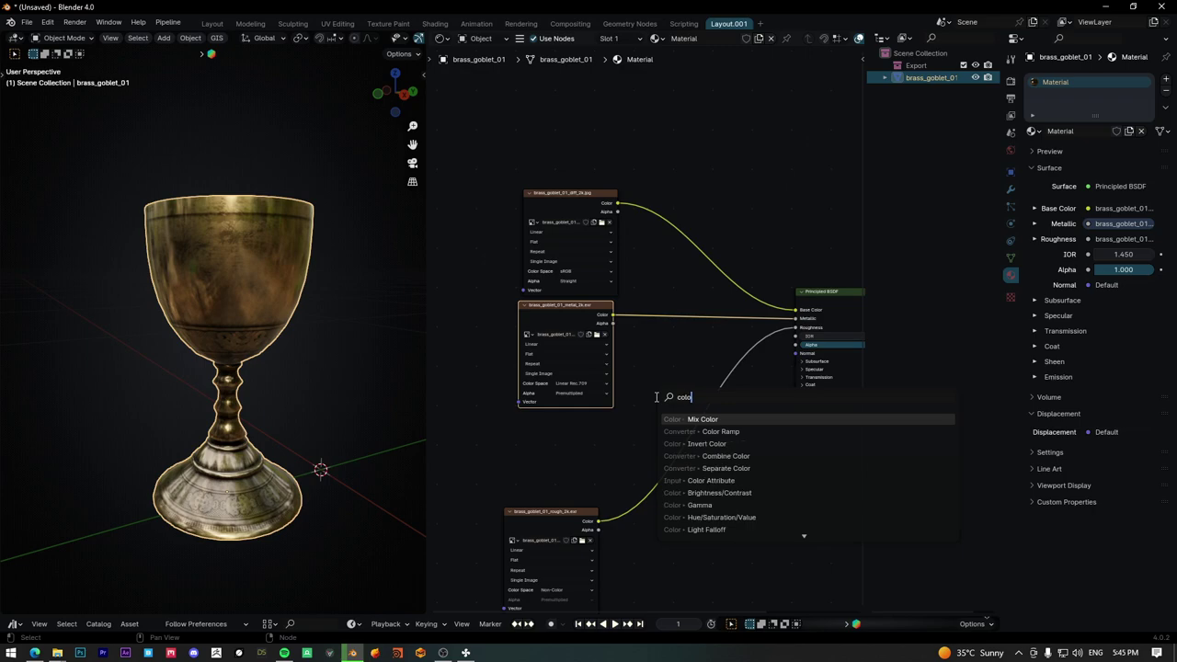
pyautogui.press('Down')
pyautogui.press('Return')
pyautogui.click(666, 414)
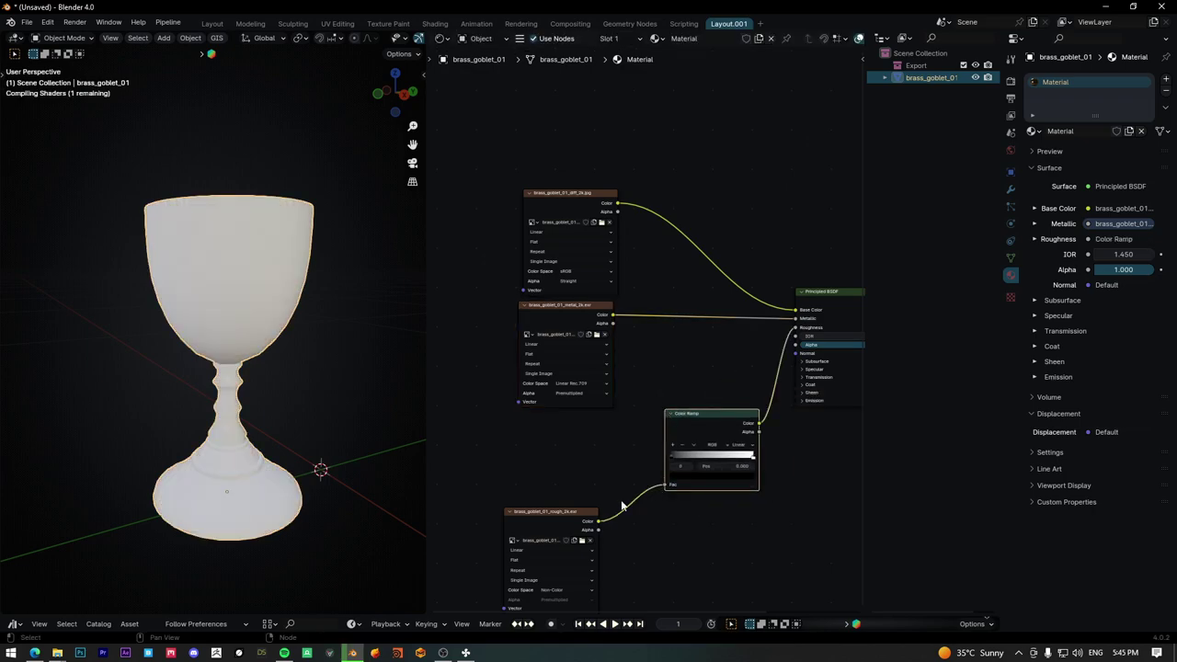
# Move the ramp's black stop to 0.309 and its white stop to 0.168
pyautogui.moveTo(575, 529); pyautogui.dragTo(575, 450)
pyautogui.scroll(3, 669, 470)
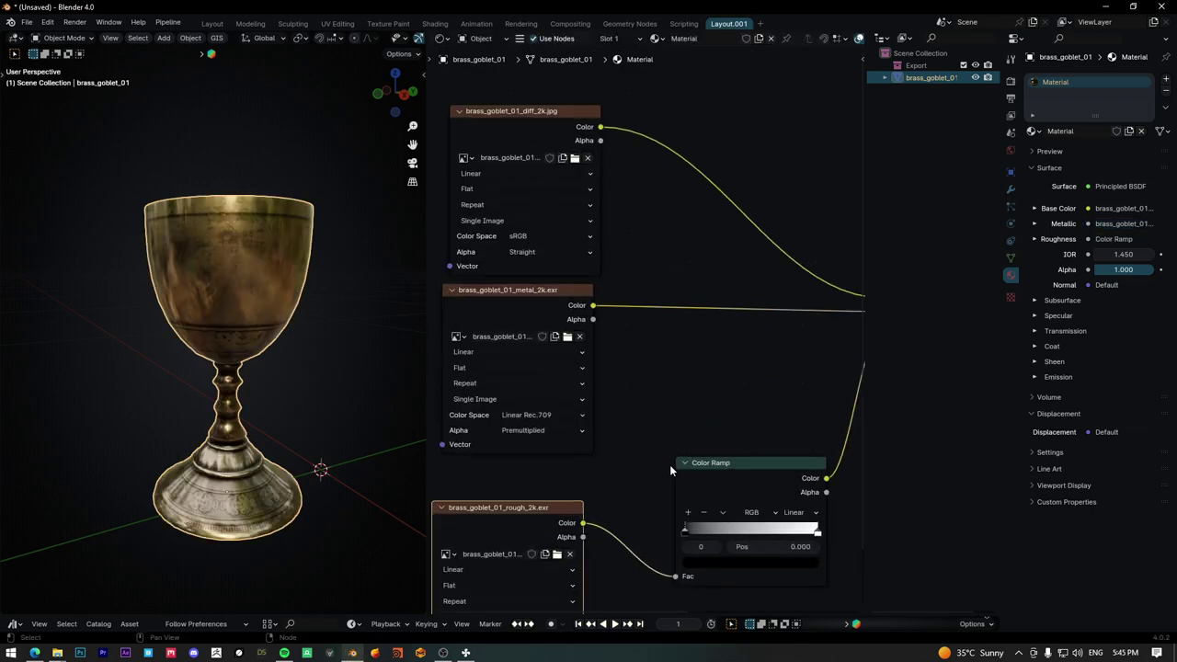
pyautogui.moveTo(669, 465); pyautogui.dragTo(619, 399, button='middle')
pyautogui.moveTo(218, 299)
pyautogui.keyDown('shift'); pyautogui.mouseDown(button='middle')
pyautogui.moveTo(209, 327)
pyautogui.moveTo(195, 292)
pyautogui.moveTo(207, 298)
pyautogui.mouseUp(button='middle'); pyautogui.keyUp('shift')
pyautogui.scroll(4, 216, 317)
pyautogui.scroll(2, 221, 349)
pyautogui.scroll(2, 235, 335)
pyautogui.moveTo(635, 463)
pyautogui.mouseDown()
pyautogui.moveTo(673, 465)
pyautogui.moveTo(647, 464)
pyautogui.mouseUp()
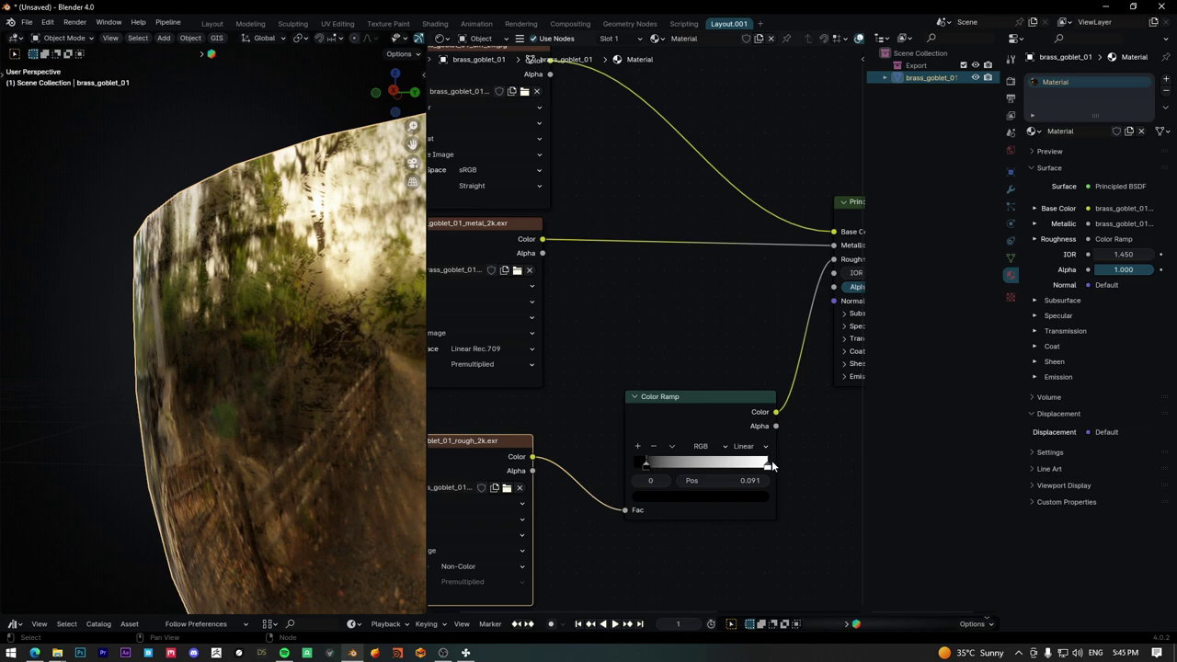
pyautogui.moveTo(767, 464)
pyautogui.mouseDown()
pyautogui.moveTo(655, 465)
pyautogui.moveTo(752, 471)
pyautogui.mouseUp()
pyautogui.click(637, 463)
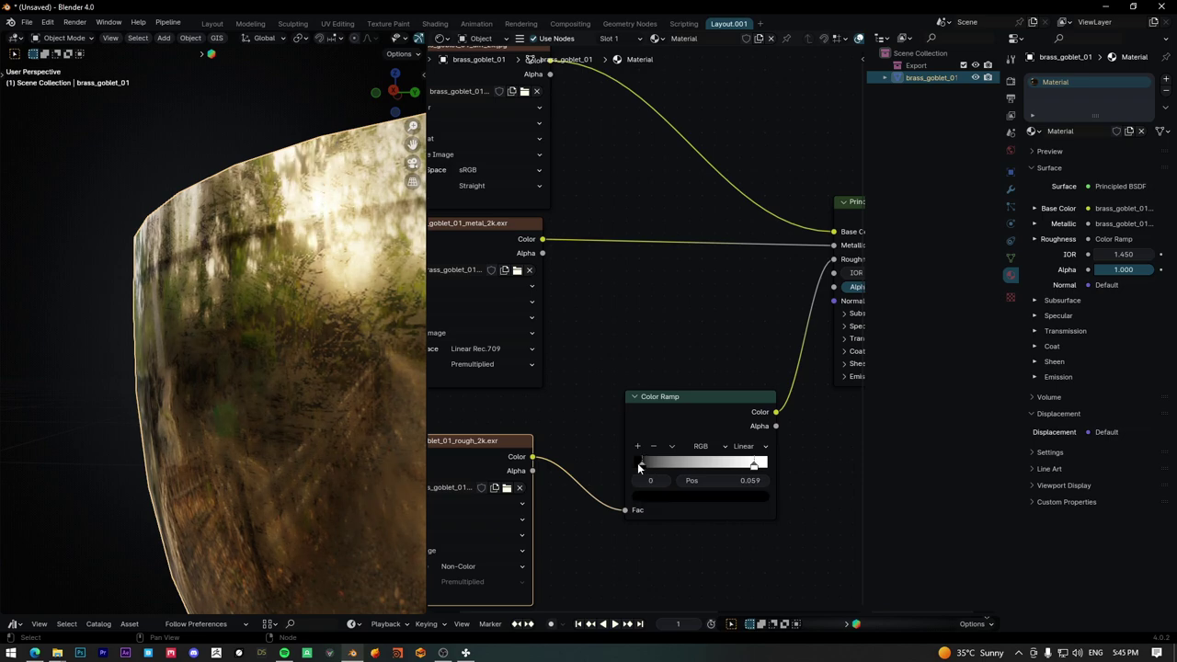
# Place the copied texture node and load brass_goblet_01_nor_gl_2k.exr into it
pyautogui.press('g')
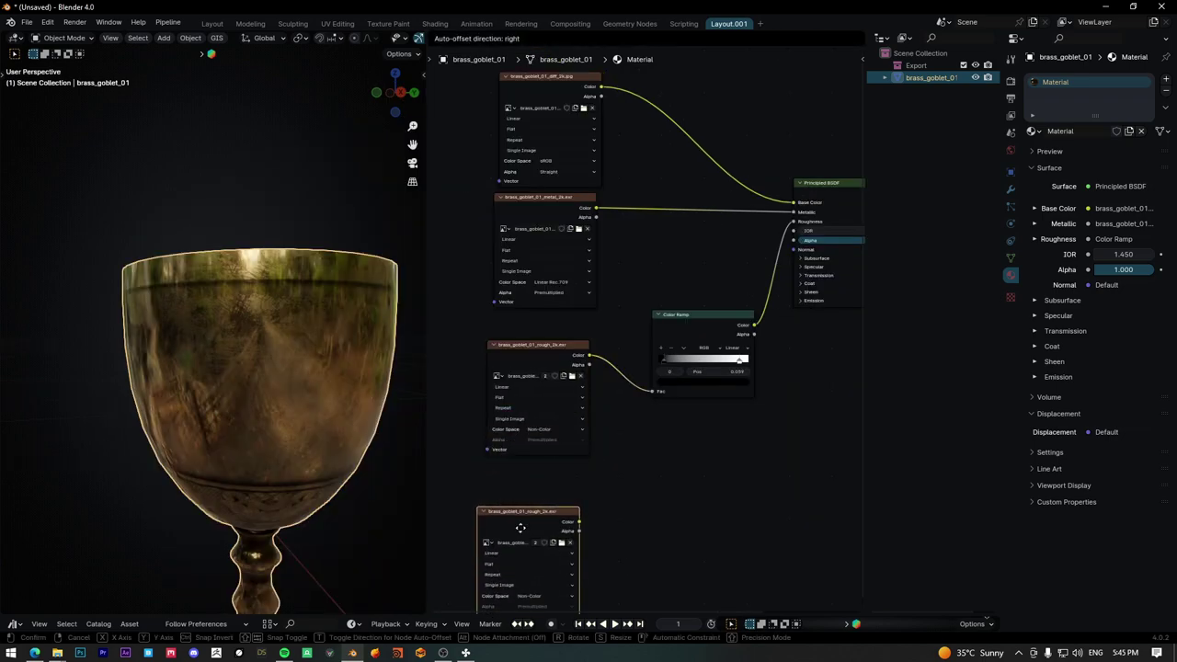
pyautogui.click(522, 494)
pyautogui.click(564, 516)
pyautogui.click(412, 310)
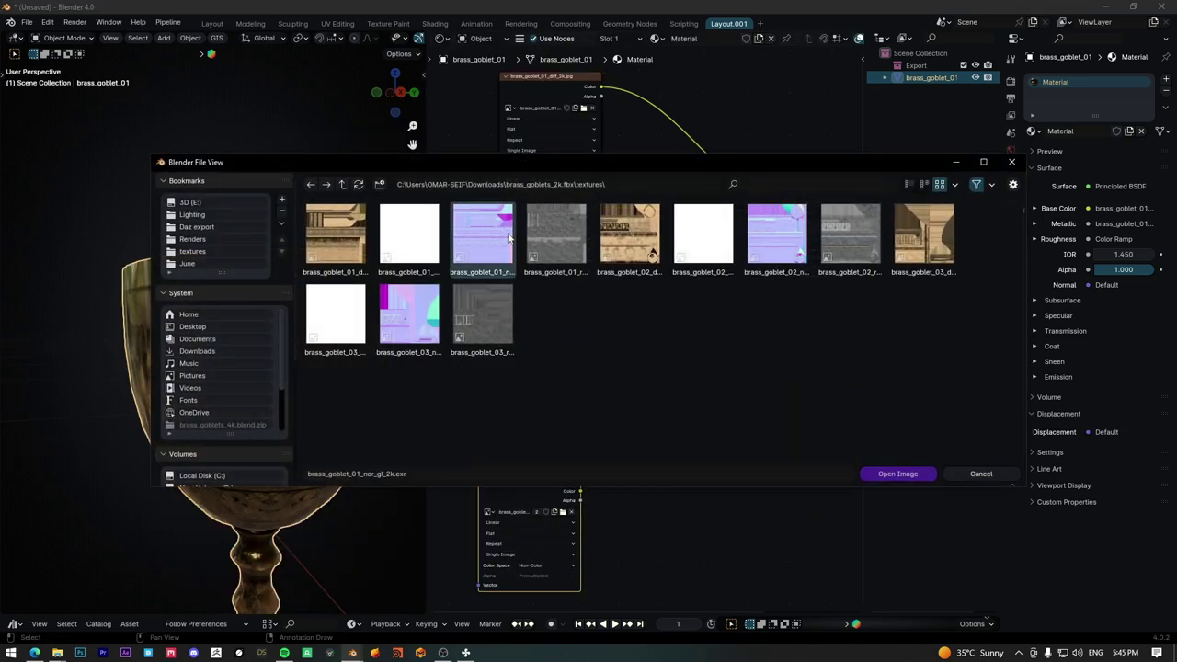
pyautogui.click(898, 472)
# Route the normal texture's Color through a new Normal Map into the BSDF's Normal
pyautogui.scroll(-1, 649, 503)
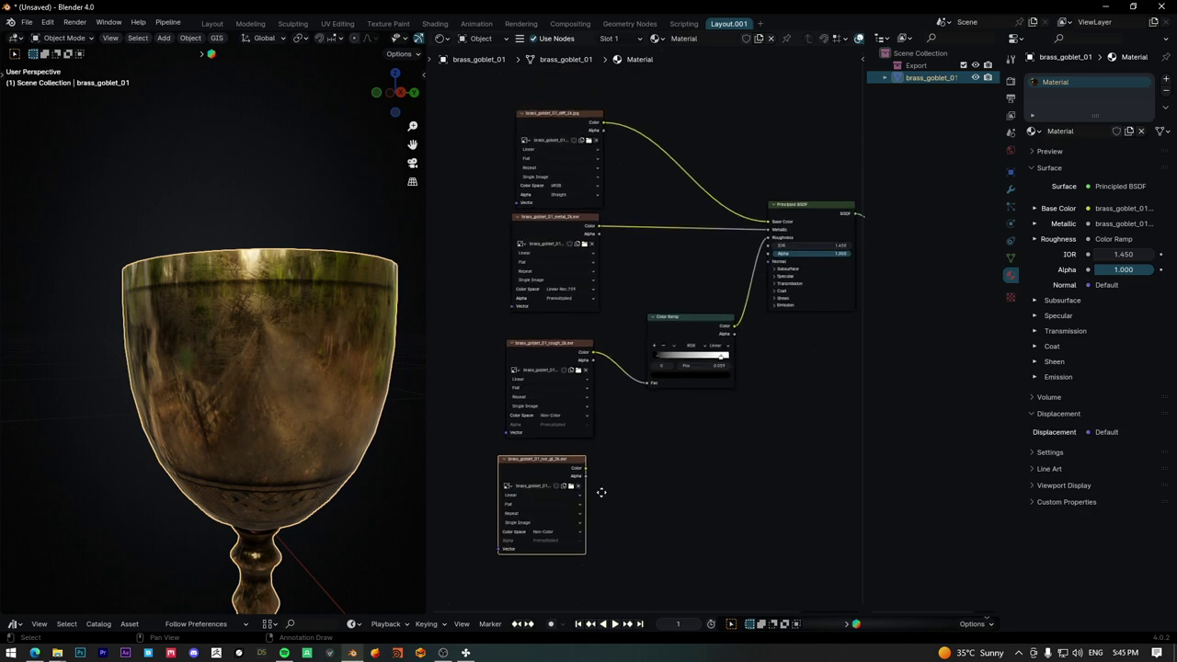
pyautogui.moveTo(601, 490); pyautogui.dragTo(543, 499, button='middle')
pyautogui.scroll(1, 760, 310)
pyautogui.moveTo(523, 424); pyautogui.dragTo(593, 460)
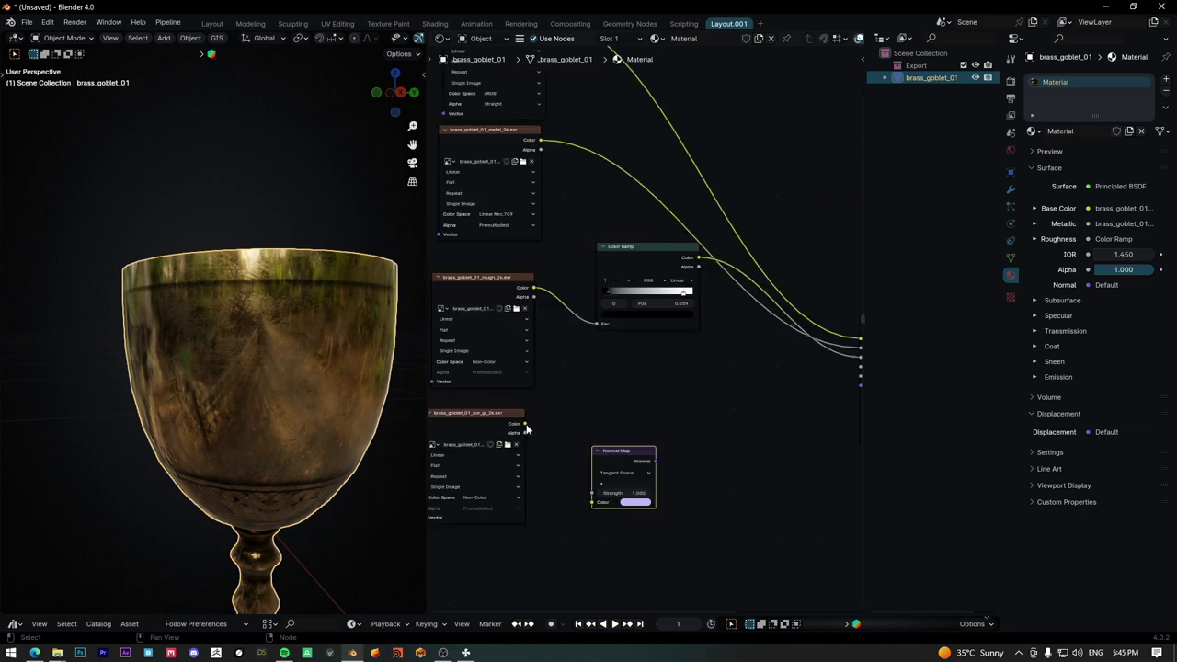
pyautogui.click(648, 490)
pyautogui.scroll(-1, 679, 491)
pyautogui.moveTo(679, 491); pyautogui.dragTo(593, 465, button='middle')
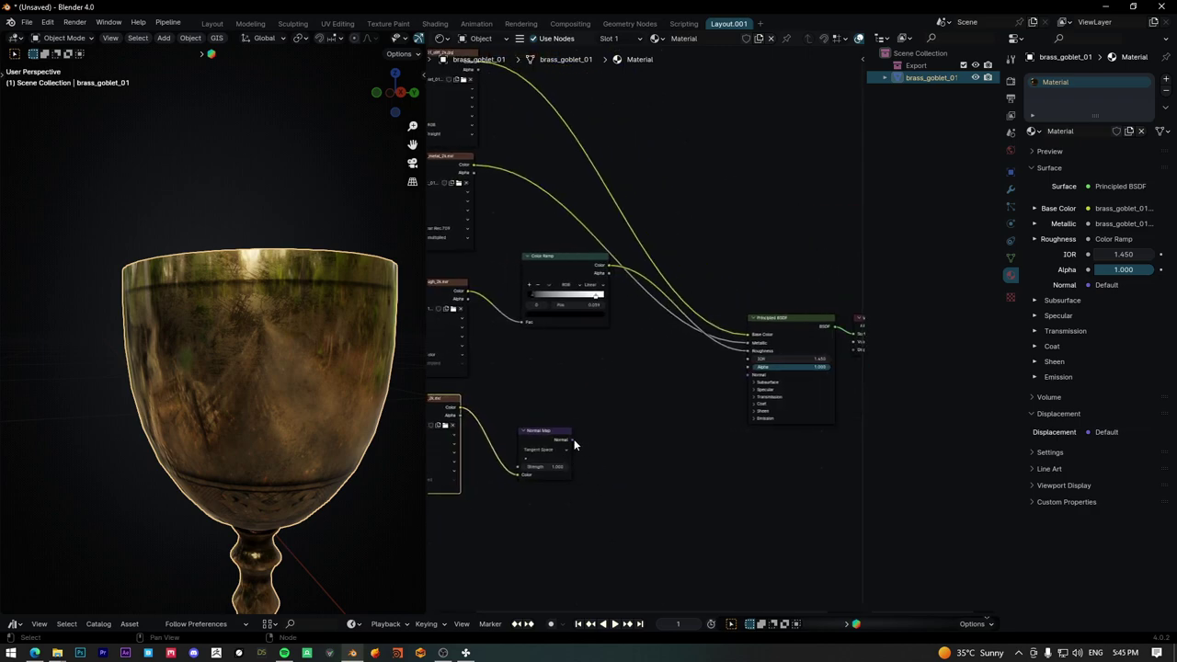
pyautogui.moveTo(572, 438)
pyautogui.mouseDown()
pyautogui.moveTo(705, 424)
pyautogui.moveTo(748, 376)
pyautogui.mouseUp()
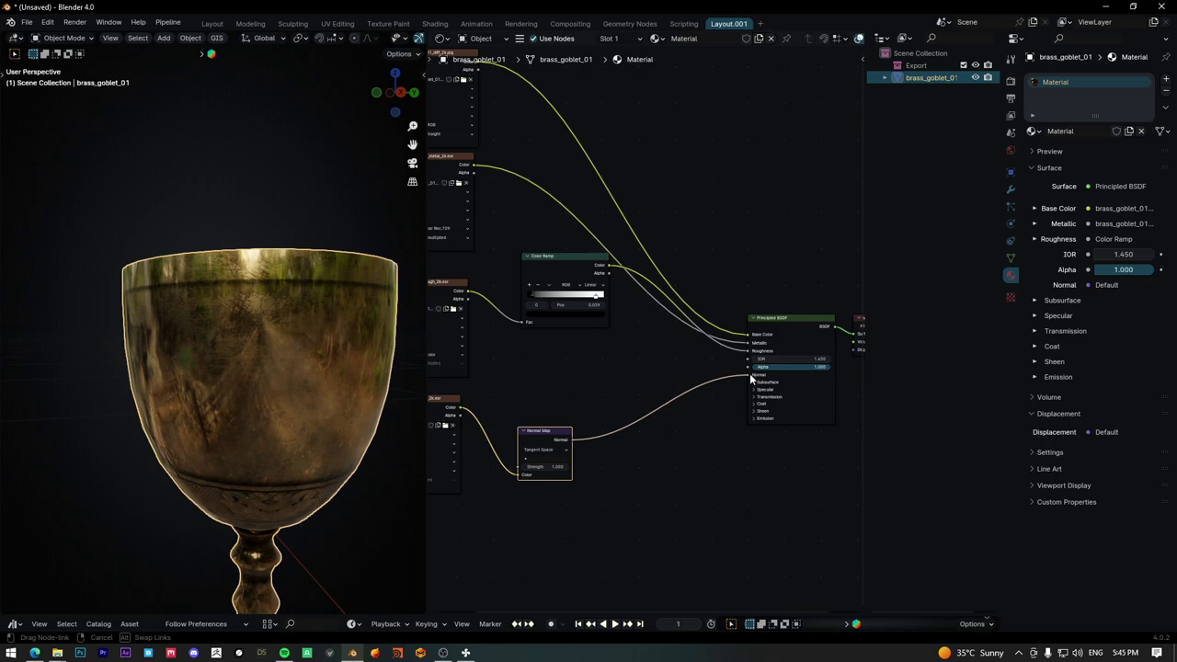
pyautogui.moveTo(628, 400); pyautogui.dragTo(659, 399, button='middle')
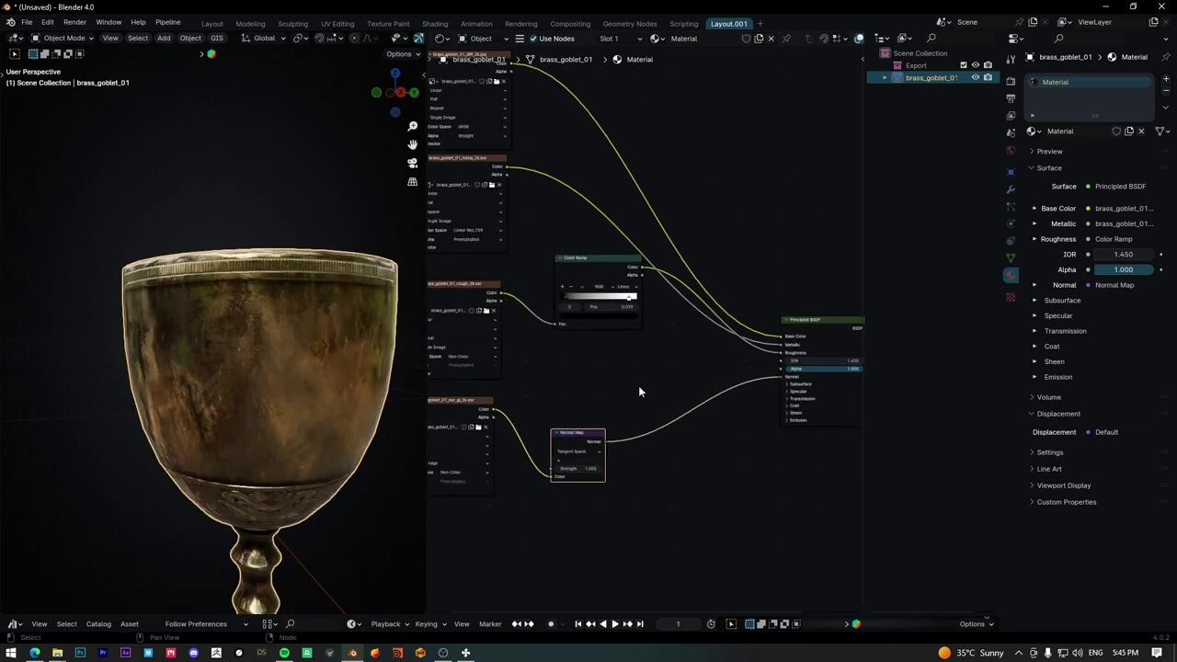
# Test Normal Map Strength at 5.500 and 10.000, then revert it to 1.000
pyautogui.scroll(5, 260, 343)
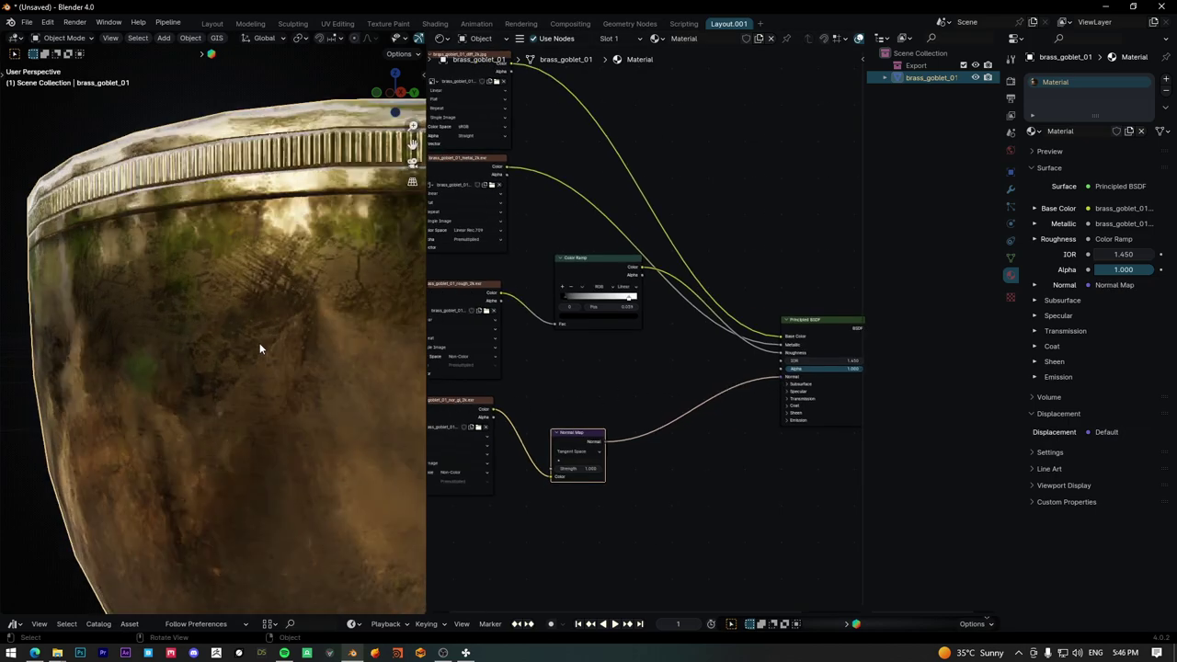
pyautogui.scroll(3, 262, 345)
pyautogui.moveTo(262, 345); pyautogui.dragTo(549, 472, button='middle')
pyautogui.scroll(2, 550, 471)
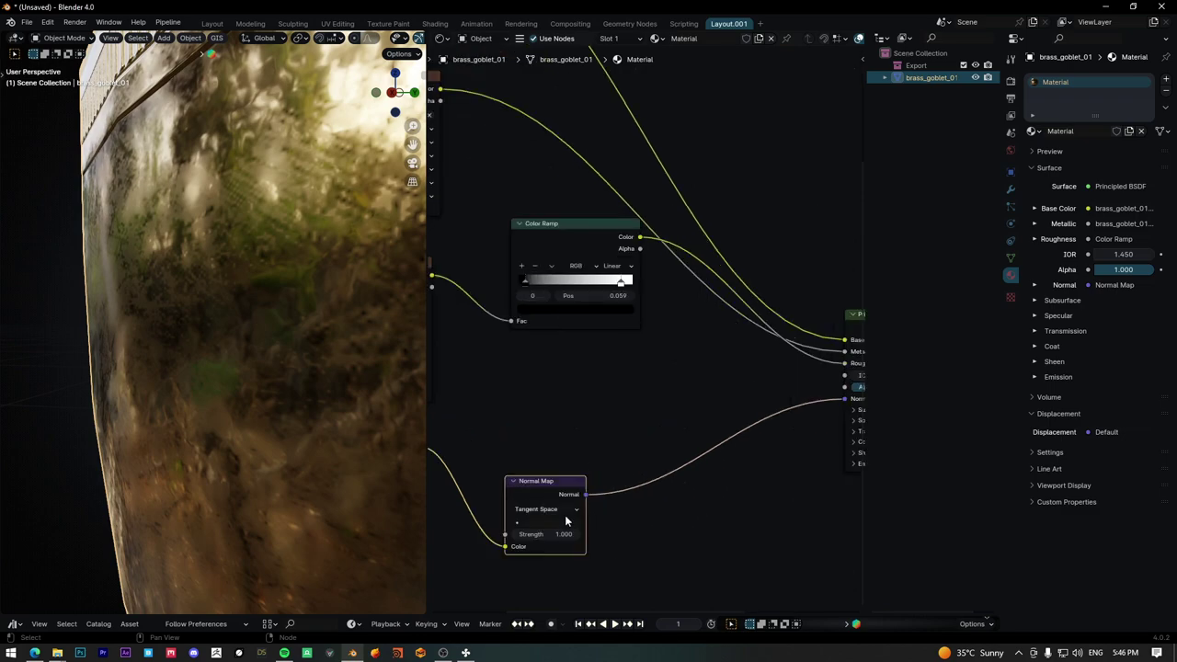
pyautogui.moveTo(556, 534)
pyautogui.mouseDown()
pyautogui.moveTo(625, 534)
pyautogui.moveTo(607, 534)
pyautogui.mouseUp()
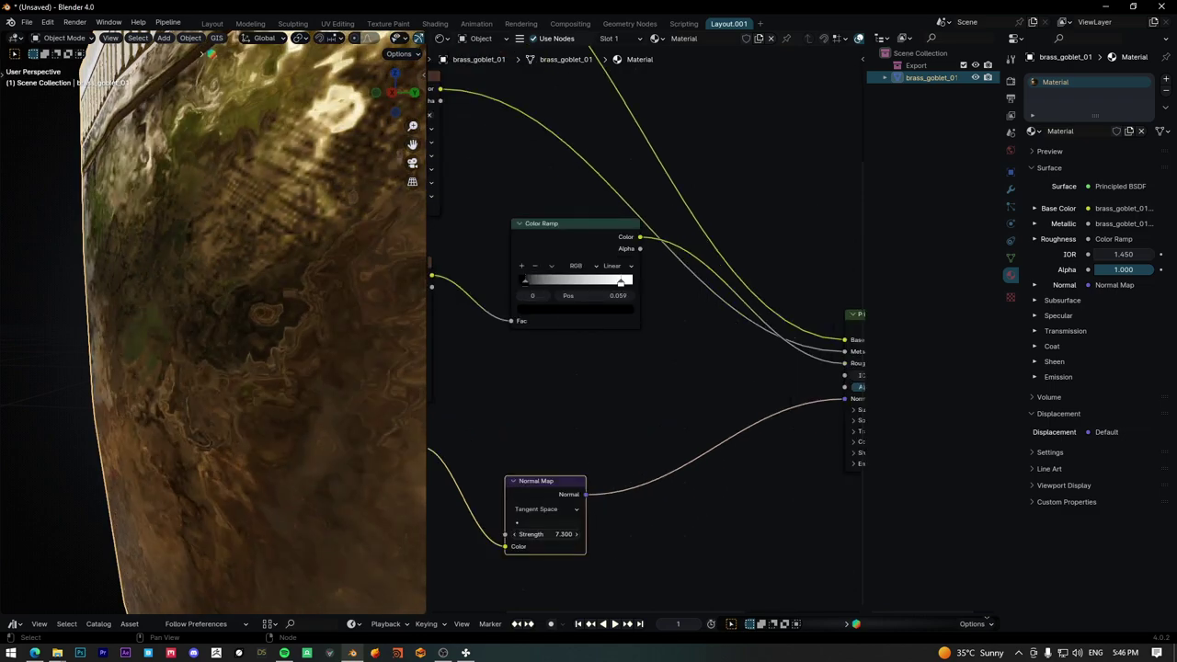
pyautogui.moveTo(405, 409)
pyautogui.mouseDown(button='middle')
pyautogui.moveTo(326, 377)
pyautogui.moveTo(377, 395)
pyautogui.moveTo(364, 406)
pyautogui.mouseUp(button='middle')
pyautogui.scroll(-2, 324, 389)
pyautogui.scroll(-2, 325, 390)
pyautogui.hotkey('ctrl', 'z')
pyautogui.hotkey('ctrl', 'z')
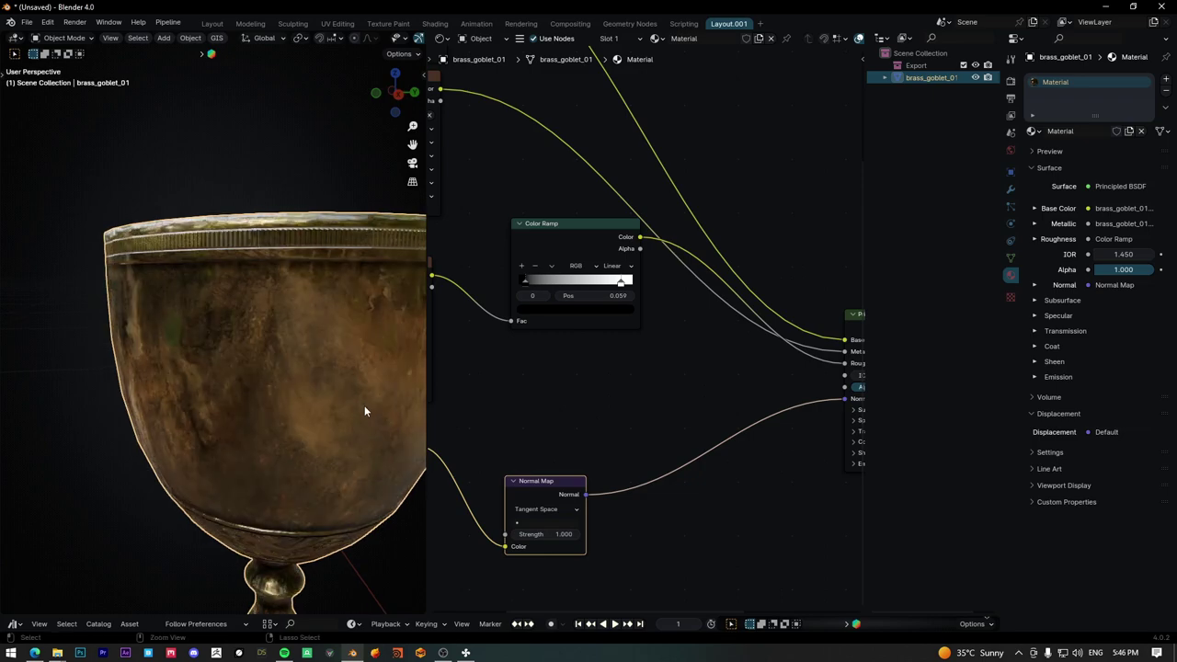
pyautogui.scroll(-2, 636, 407)
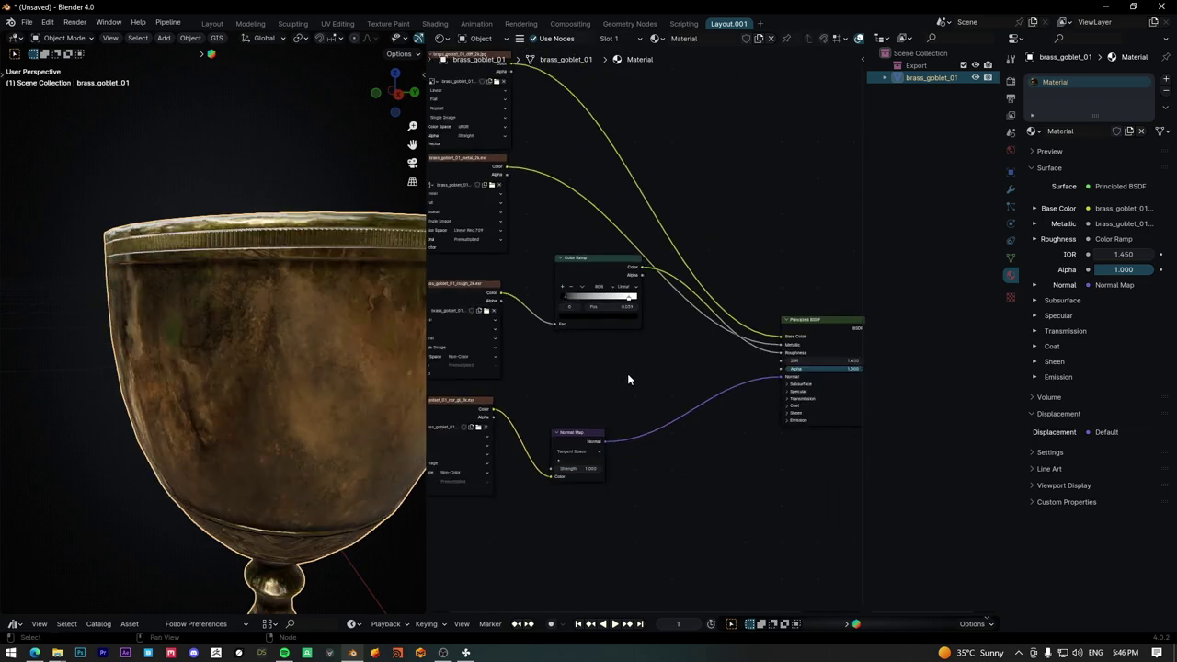
# Add a Bump node on the normal link and feed the roughness texture into its Height
pyautogui.hotkey('shift', 'a')
pyautogui.write('b')
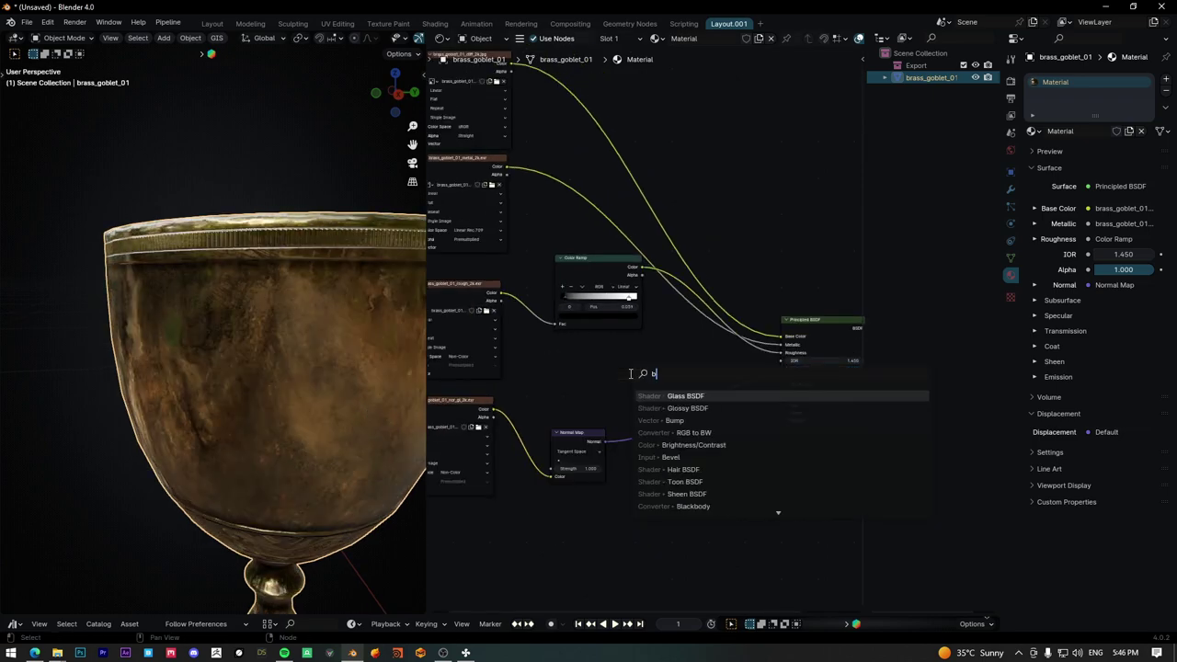
pyautogui.write('ump')
pyautogui.press('Return')
pyautogui.click(688, 393)
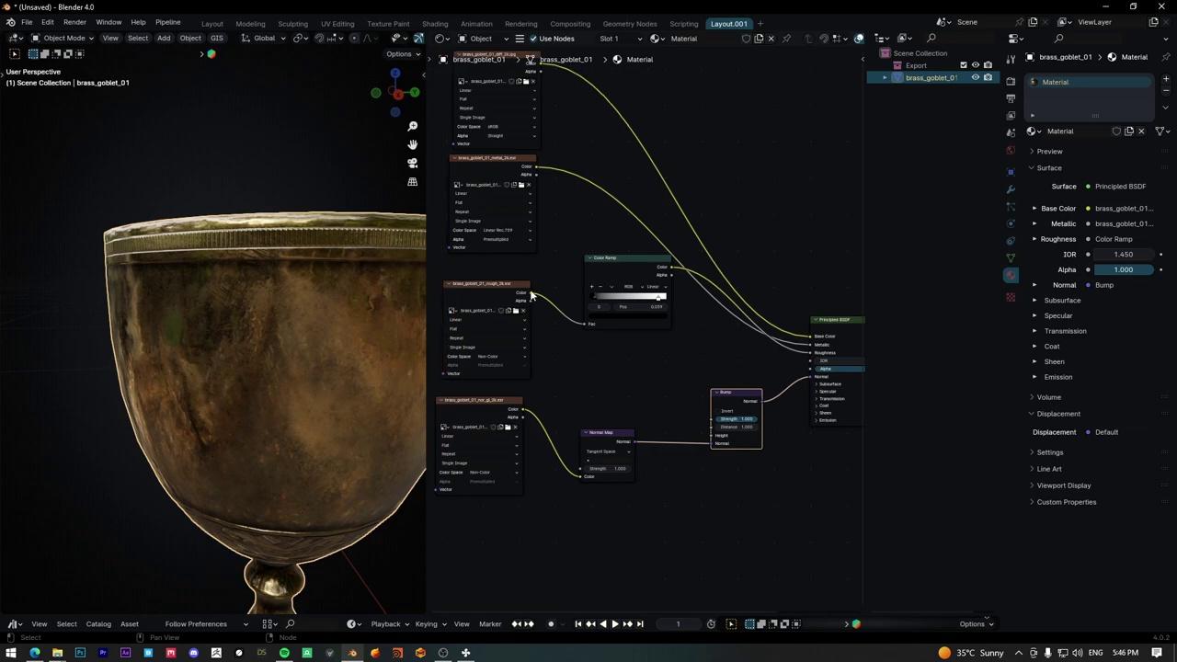
pyautogui.moveTo(522, 292); pyautogui.dragTo(706, 434)
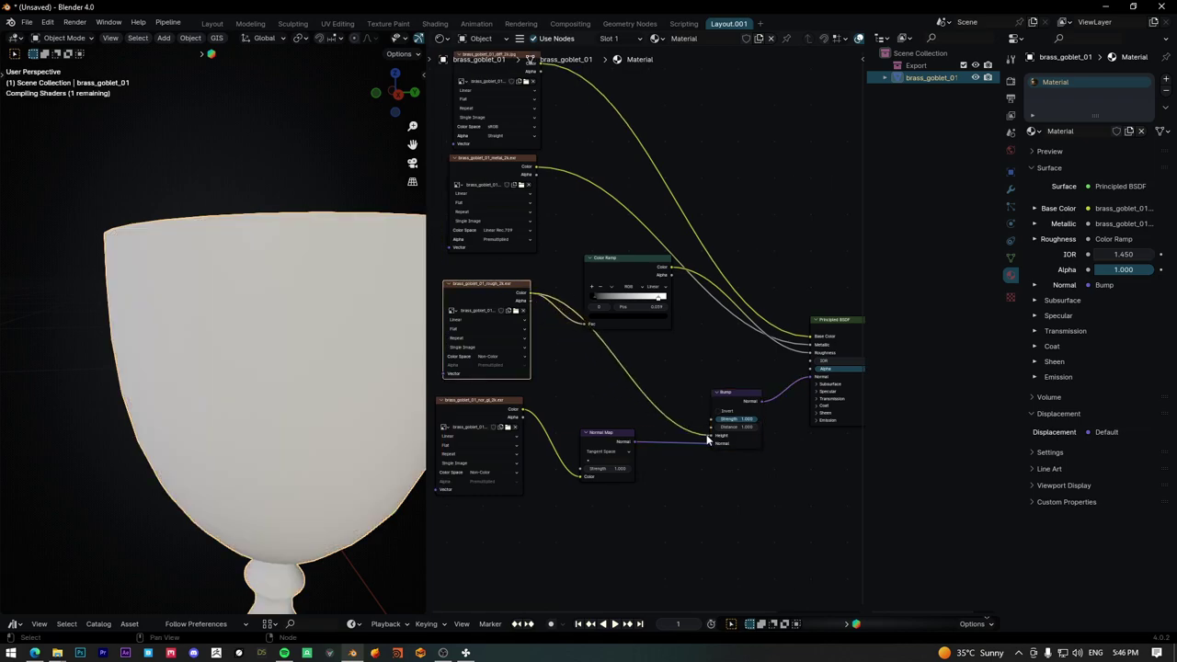
# Insert a second Color Ramp into the roughness-to-Bump link
pyautogui.hotkey('shift', 'a')
pyautogui.write('c')
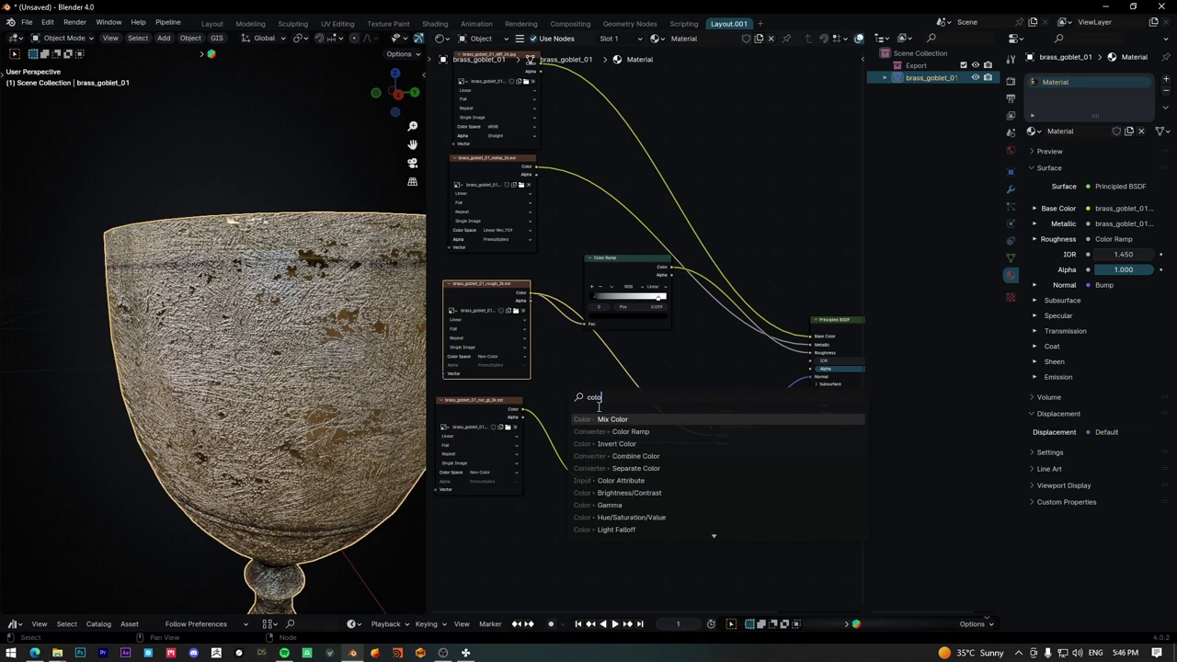
pyautogui.write('ol')
pyautogui.press('Return')
pyautogui.click(595, 349)
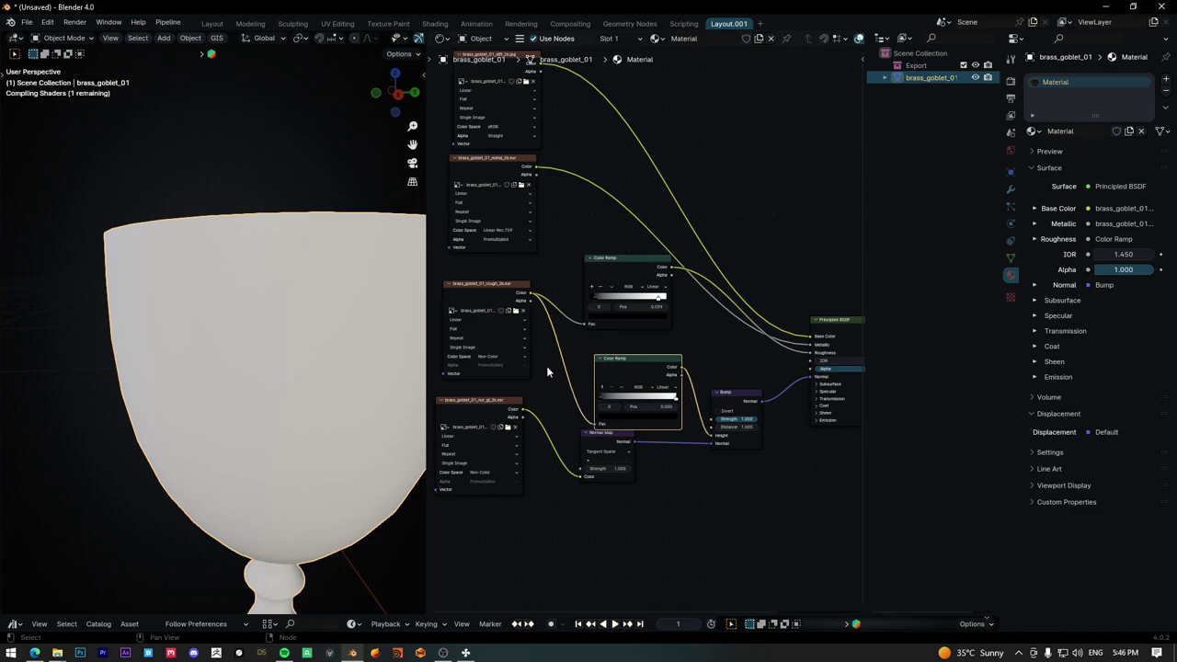
pyautogui.scroll(2, 575, 372)
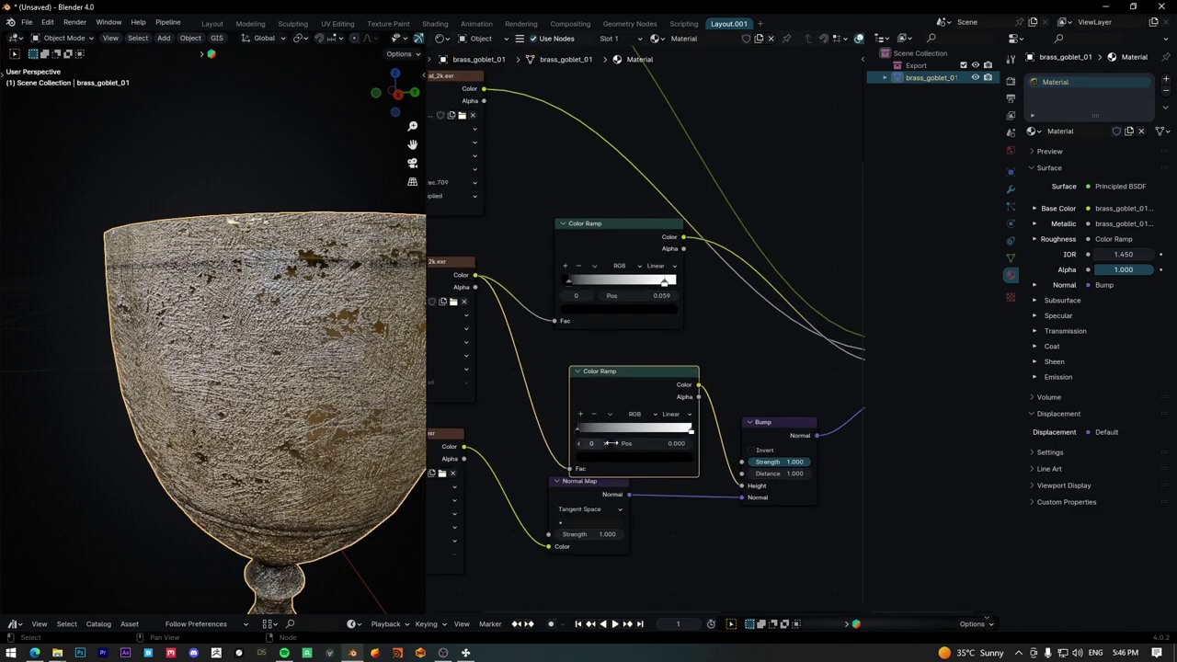
# Lower the Bump Strength to 0.100
pyautogui.moveTo(793, 467); pyautogui.dragTo(708, 468)
pyautogui.moveTo(240, 355)
pyautogui.mouseDown(button='middle')
pyautogui.moveTo(223, 331)
pyautogui.moveTo(250, 320)
pyautogui.mouseUp(button='middle')
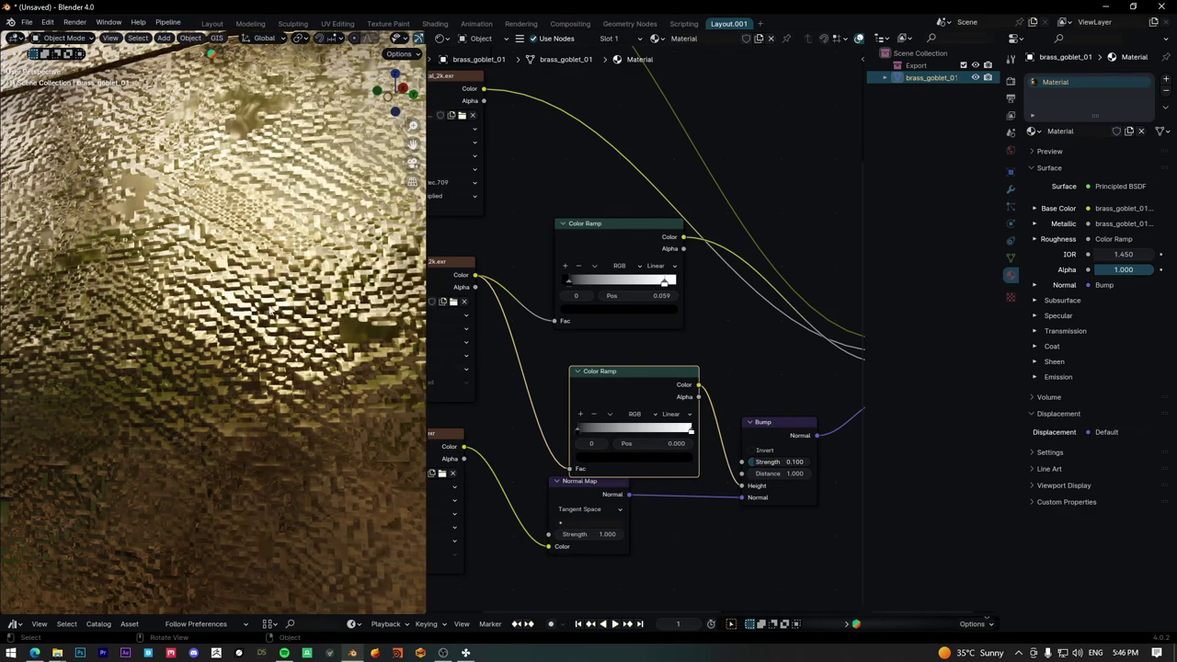
pyautogui.scroll(-2, 198, 331)
pyautogui.moveTo(204, 313)
pyautogui.mouseDown(button='middle')
pyautogui.moveTo(187, 329)
pyautogui.moveTo(313, 399)
pyautogui.moveTo(234, 395)
pyautogui.moveTo(218, 380)
pyautogui.moveTo(245, 401)
pyautogui.mouseUp(button='middle')
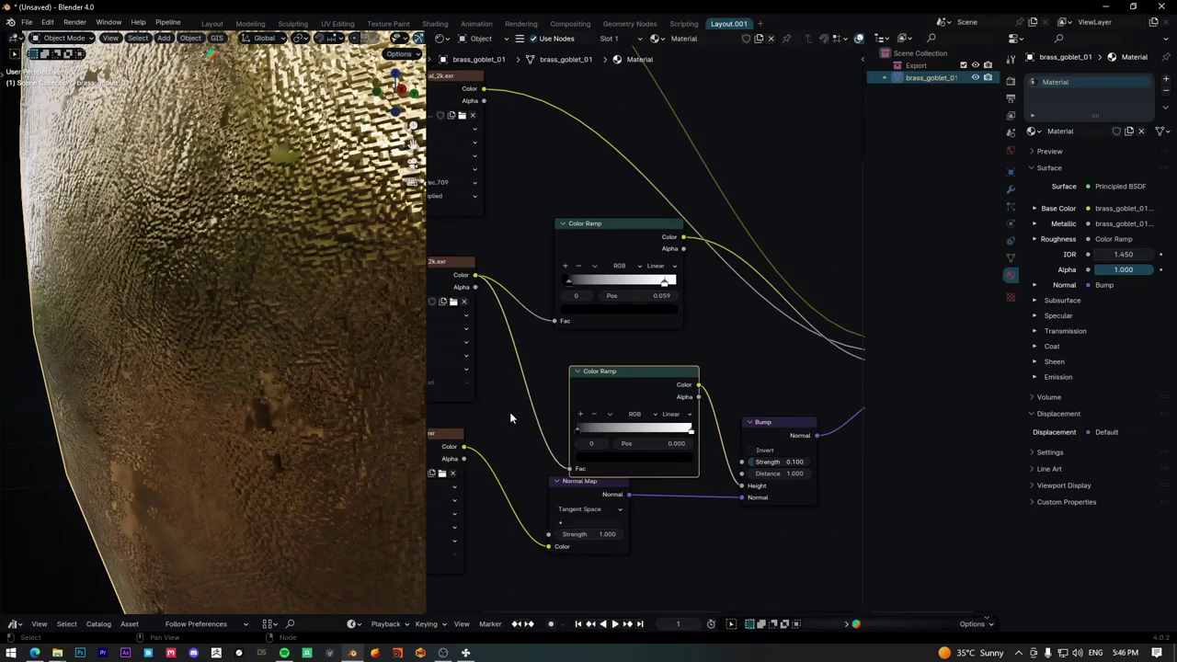
# Box-select nodes and detach the second Color Ramp from the bump chain
pyautogui.scroll(-2, 648, 335)
pyautogui.moveTo(633, 343)
pyautogui.mouseDown()
pyautogui.moveTo(720, 401)
pyautogui.moveTo(670, 424)
pyautogui.moveTo(680, 543)
pyautogui.mouseUp()
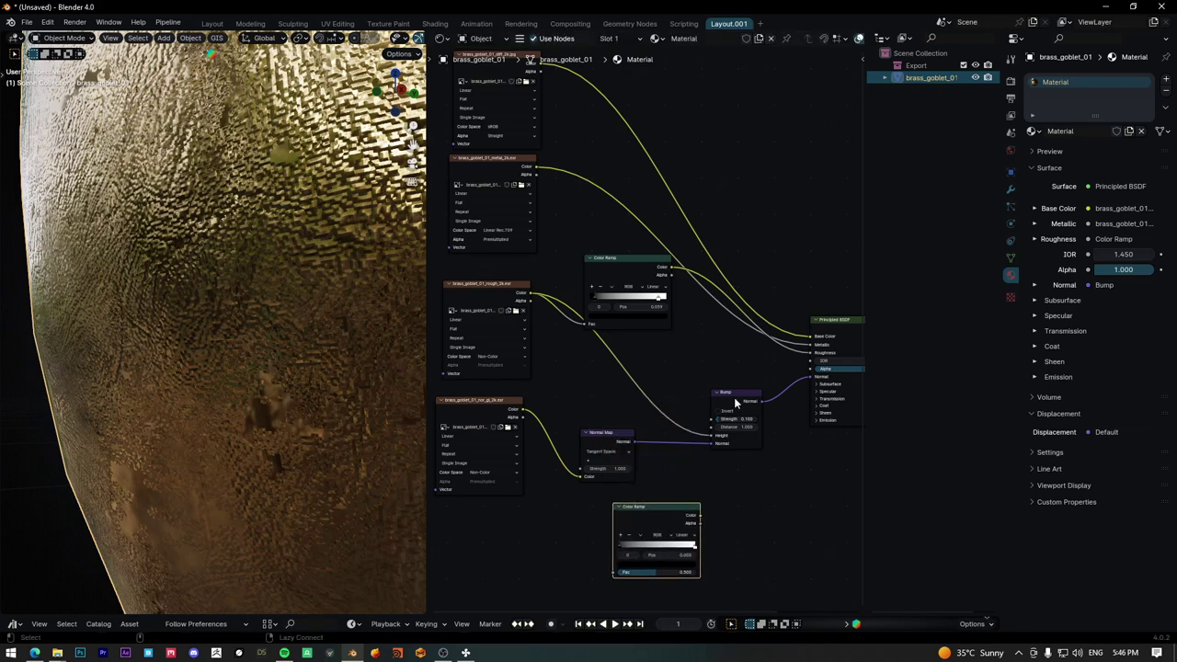
pyautogui.keyDown('alt'); pyautogui.moveTo(733, 402); pyautogui.dragTo(743, 451); pyautogui.keyUp('alt')
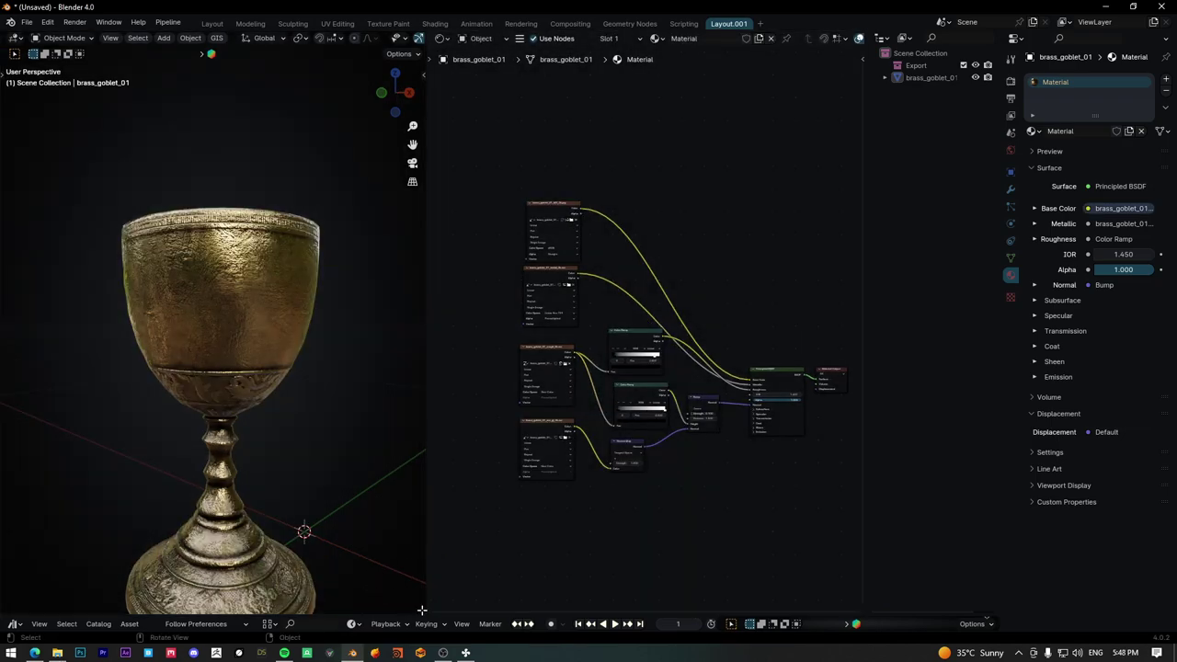
# Split the 3D view and turn the lower area into a UV Editor
pyautogui.moveTo(421, 609); pyautogui.dragTo(17, 450)
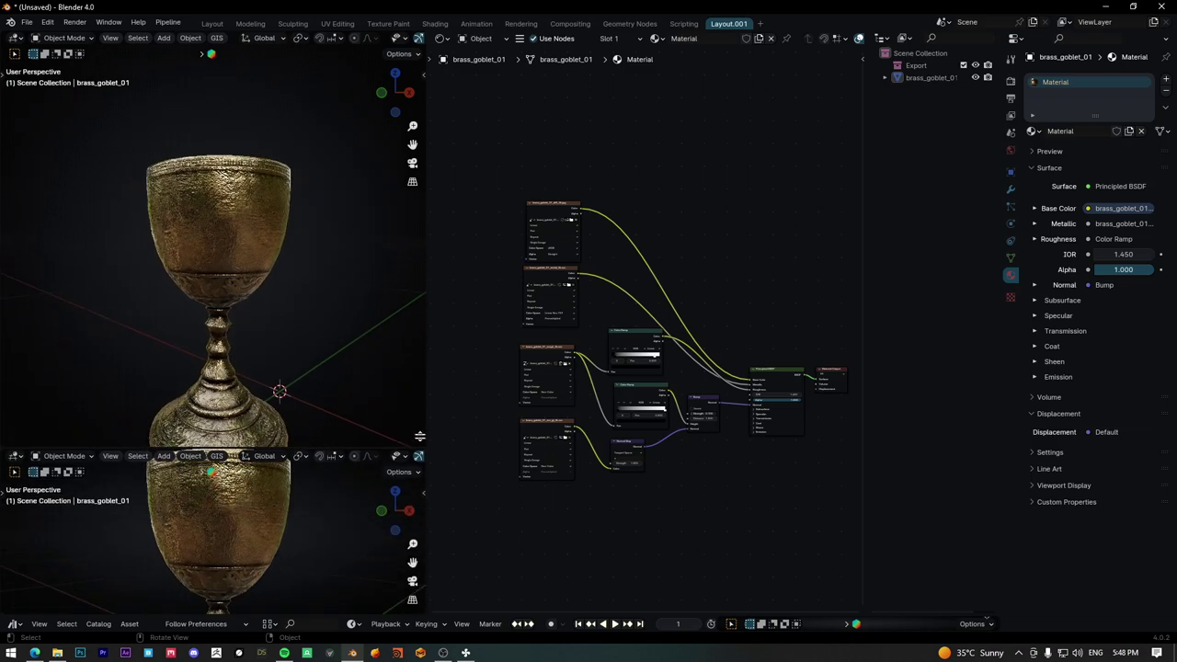
pyautogui.click(16, 439)
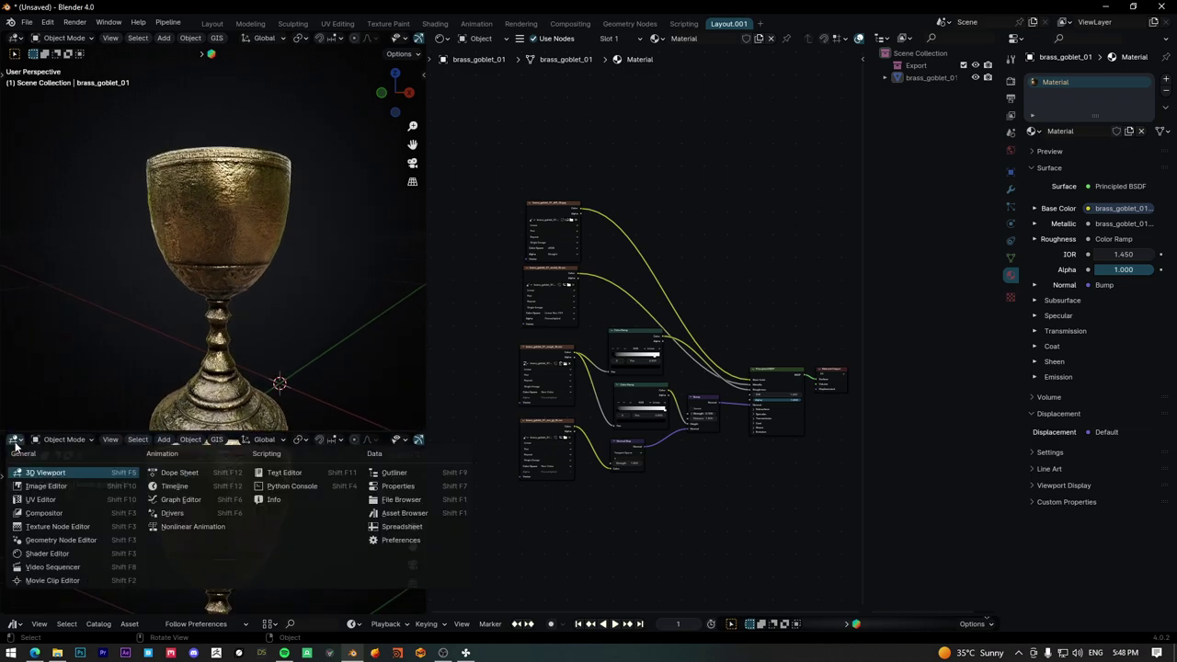
pyautogui.click(37, 500)
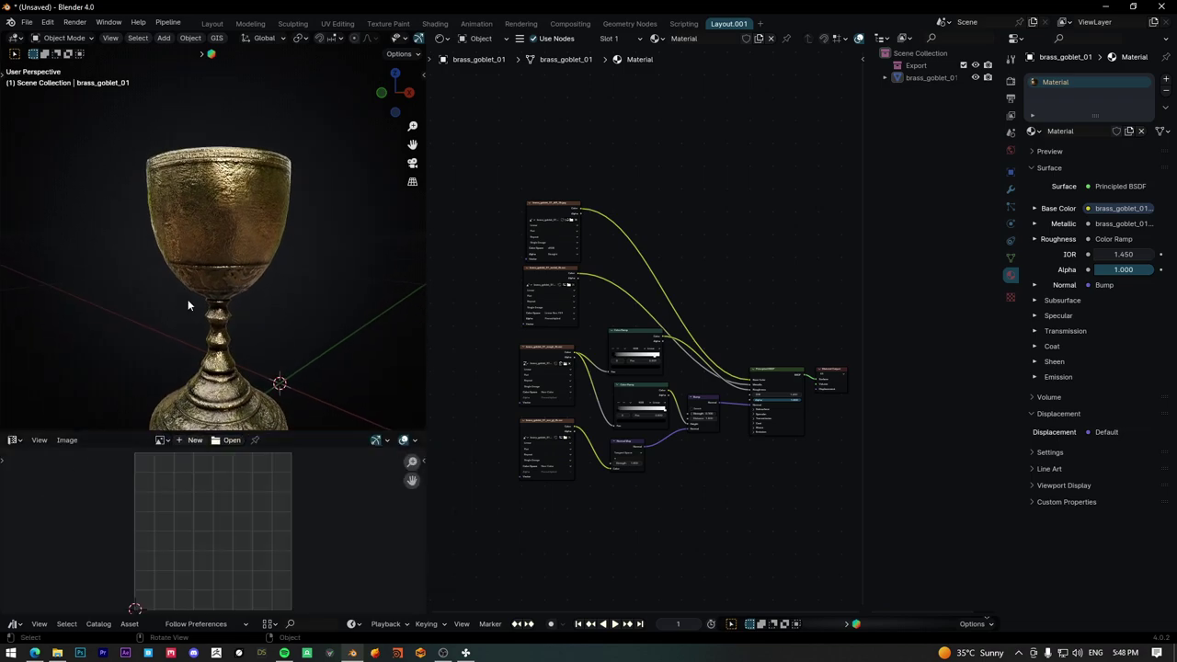
# Select the goblet and switch it into Edit Mode
pyautogui.click(212, 252)
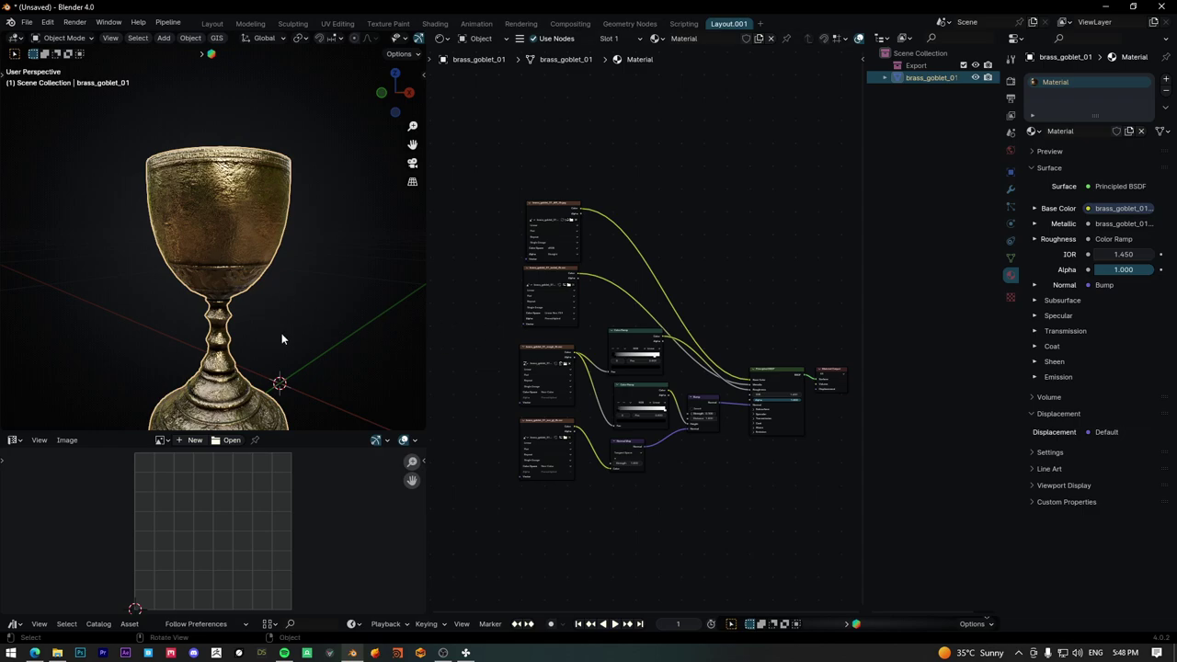
pyautogui.click(63, 38)
pyautogui.click(63, 66)
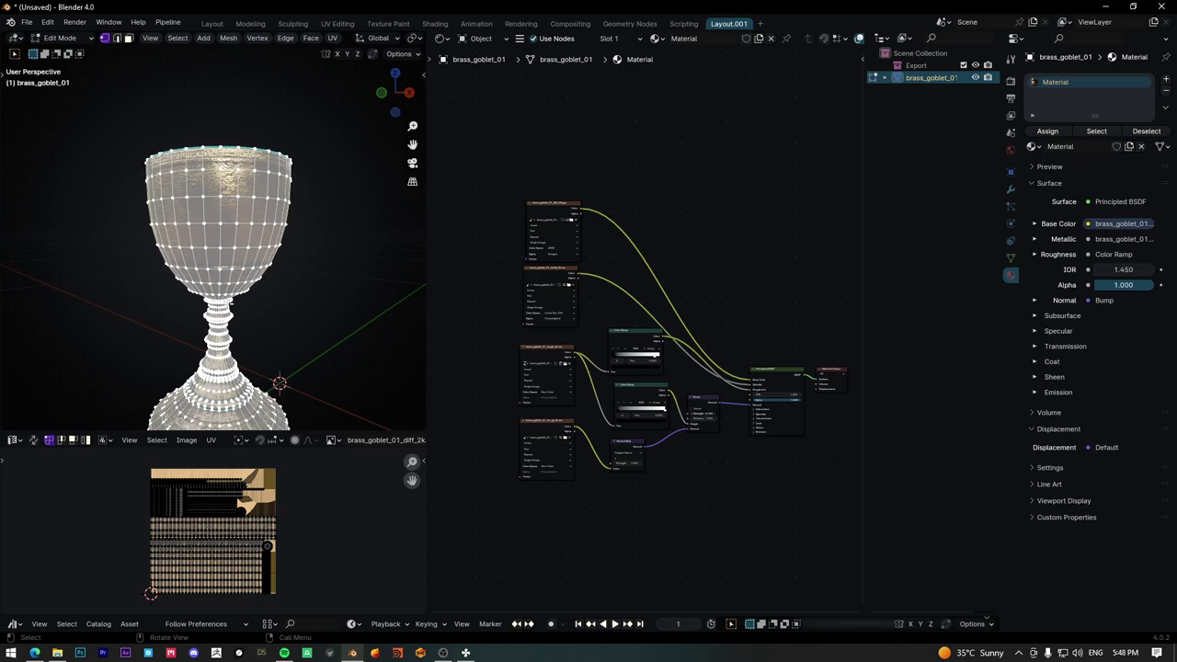
# Hide the overlays, then move the goblet's UVs and scale them down over the texture
pyautogui.scroll(-3, 334, 42)
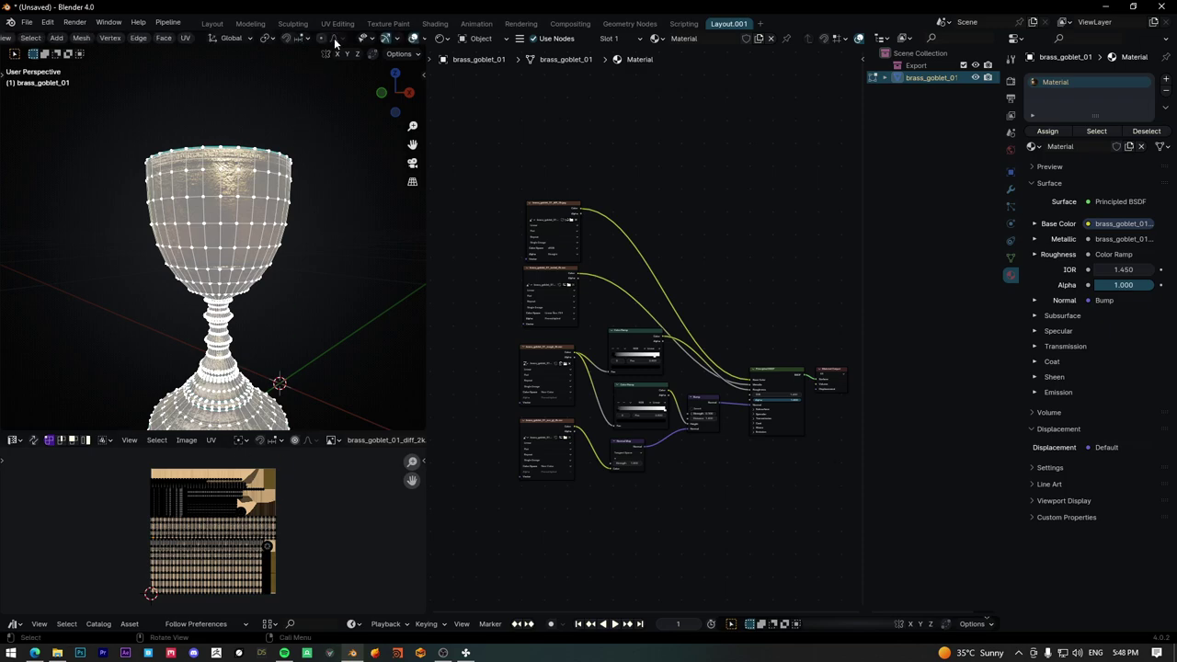
pyautogui.click(413, 38)
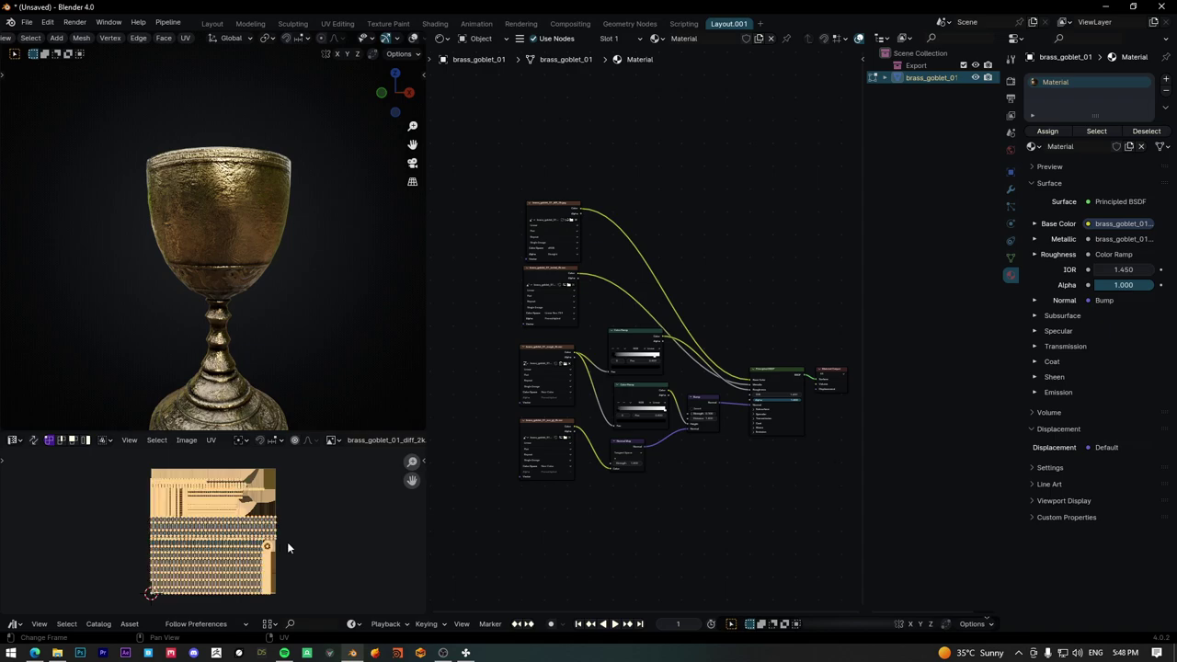
pyautogui.press('g')
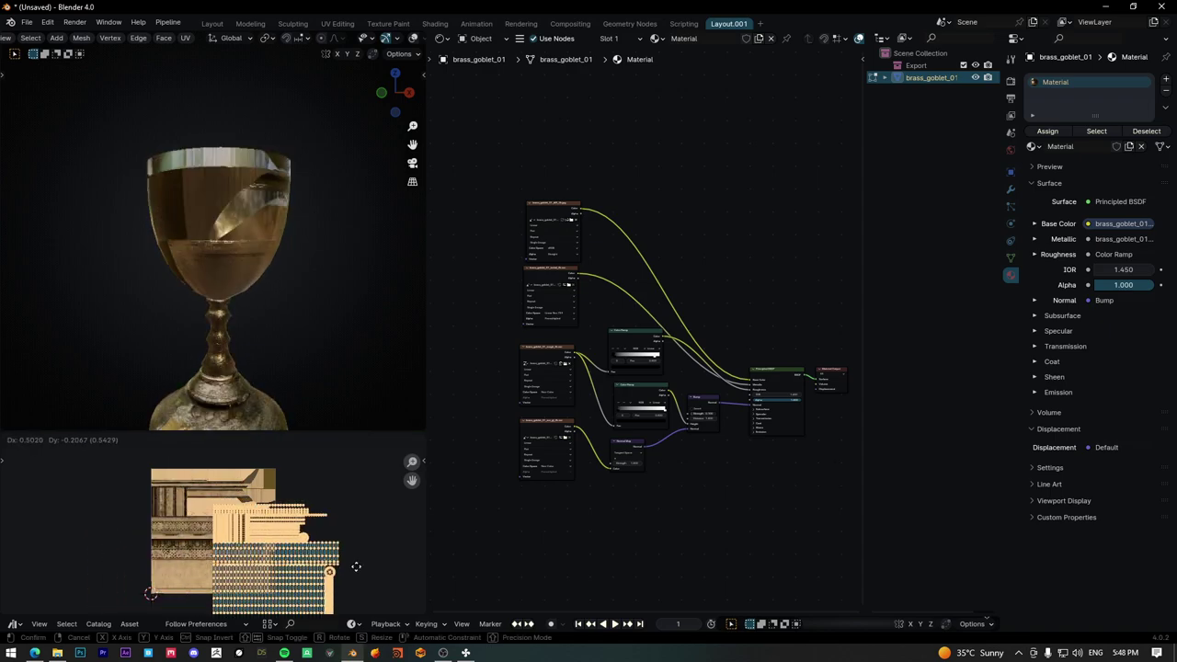
pyautogui.click(313, 548)
pyautogui.press('s')
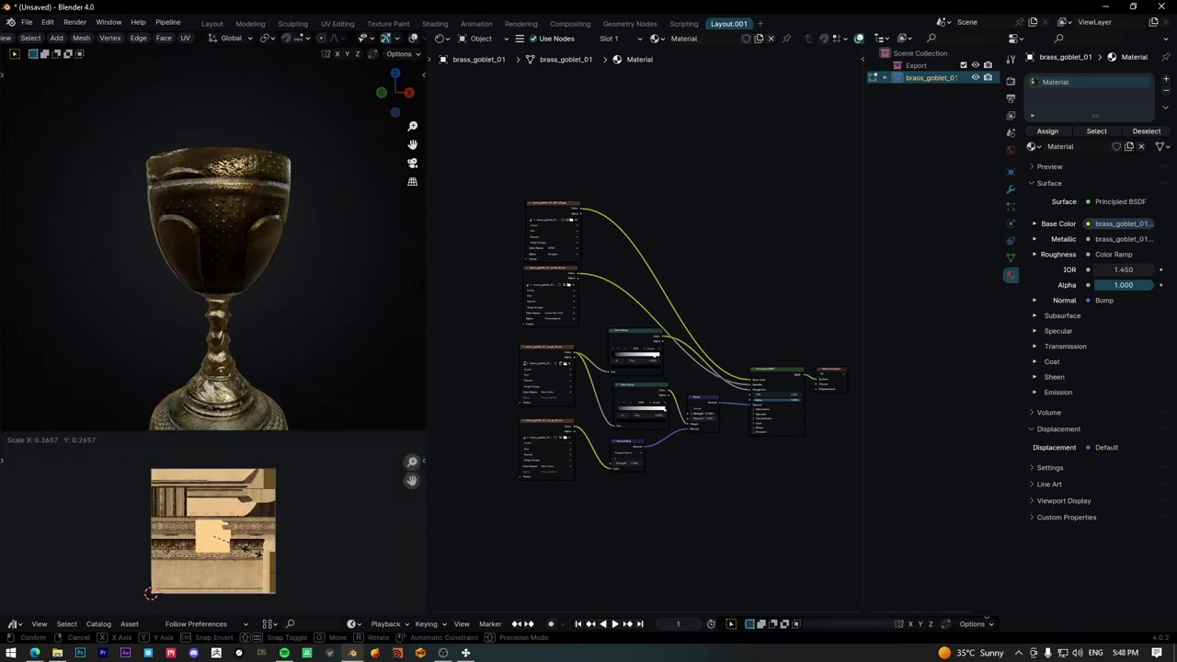
pyautogui.click(262, 547)
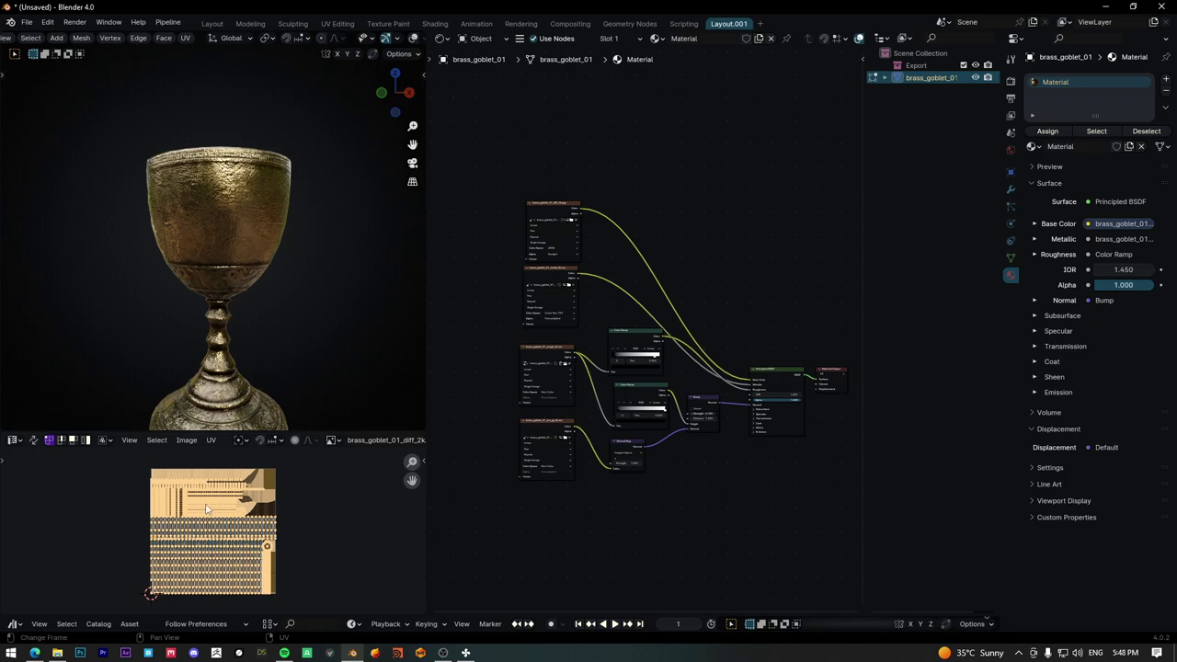
# Box-select the material nodes, cancel a node search, and deselect all nodes
pyautogui.scroll(3, 215, 294)
pyautogui.scroll(3, 273, 294)
pyautogui.scroll(-2, 263, 297)
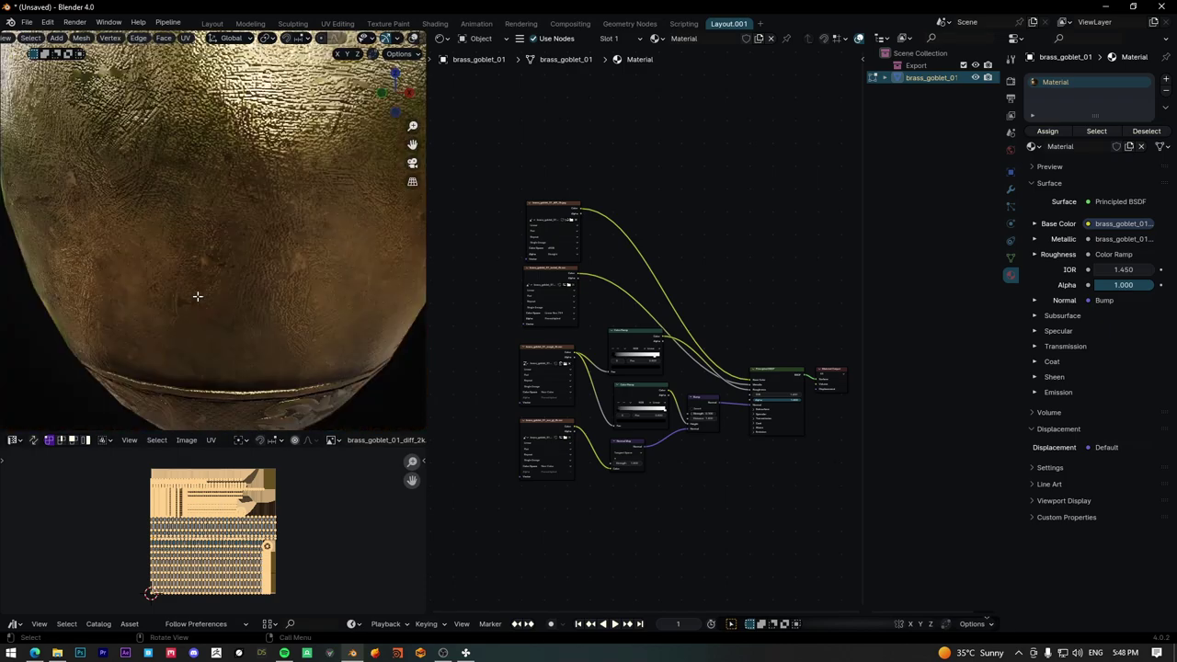
pyautogui.moveTo(452, 231); pyautogui.dragTo(731, 587)
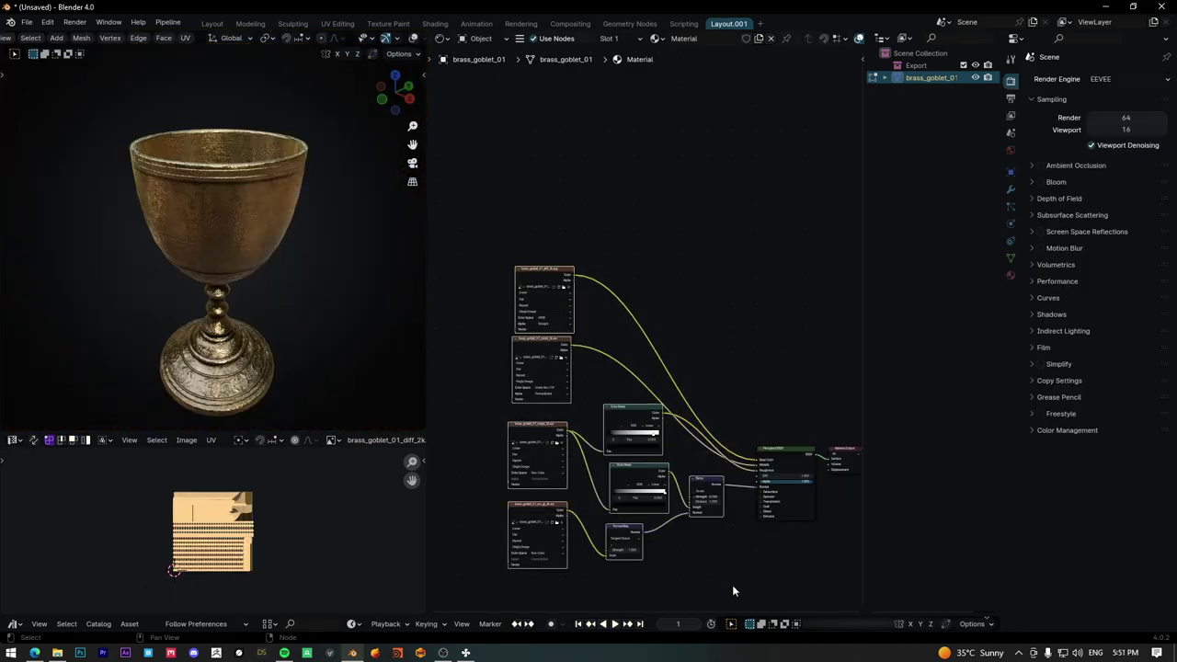
pyautogui.moveTo(465, 229); pyautogui.dragTo(741, 581)
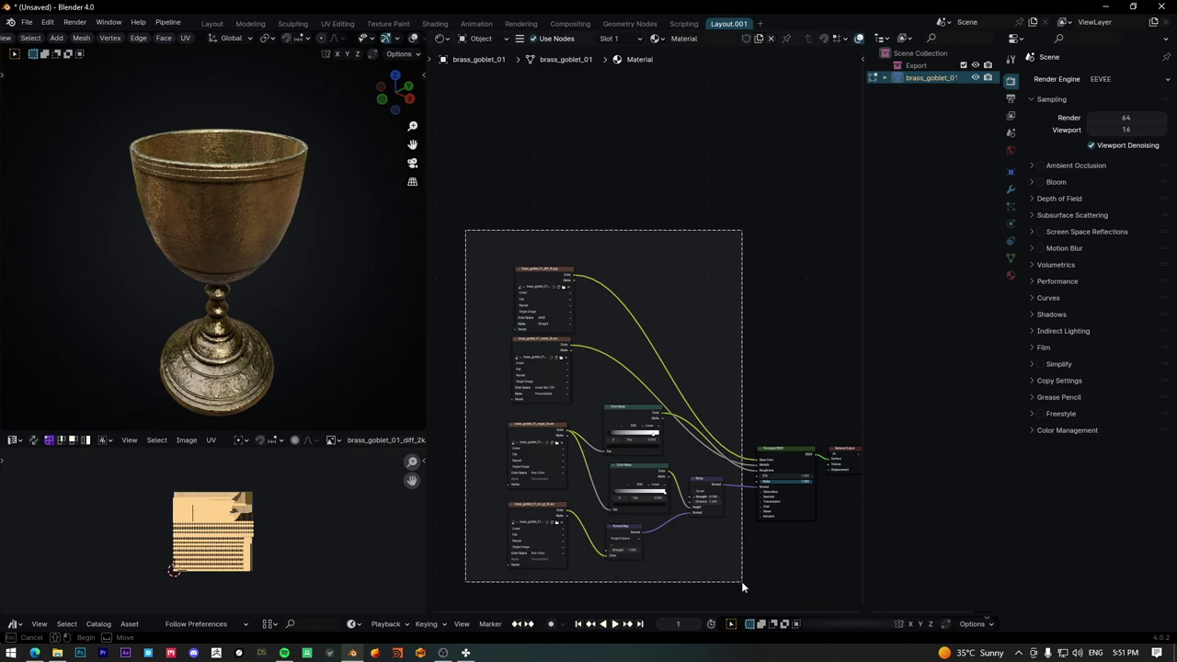
pyautogui.click(607, 406)
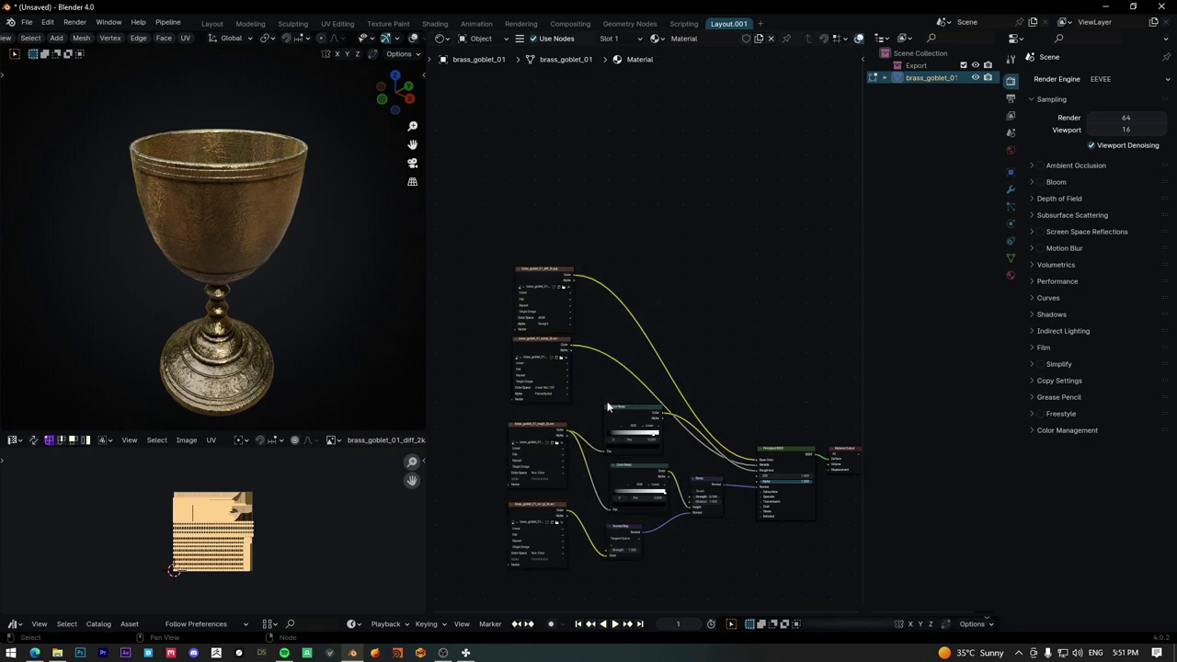
pyautogui.hotkey('shift', 'a')
pyautogui.click(667, 273)
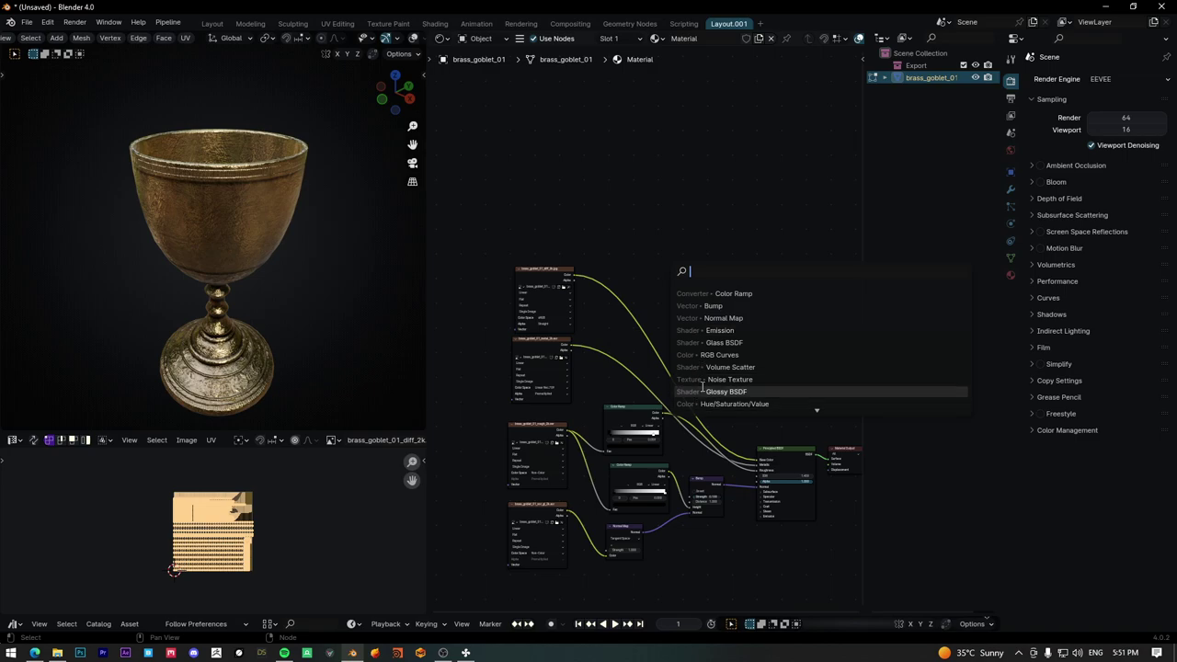
pyautogui.press('Escape')
pyautogui.moveTo(483, 242); pyautogui.dragTo(736, 570)
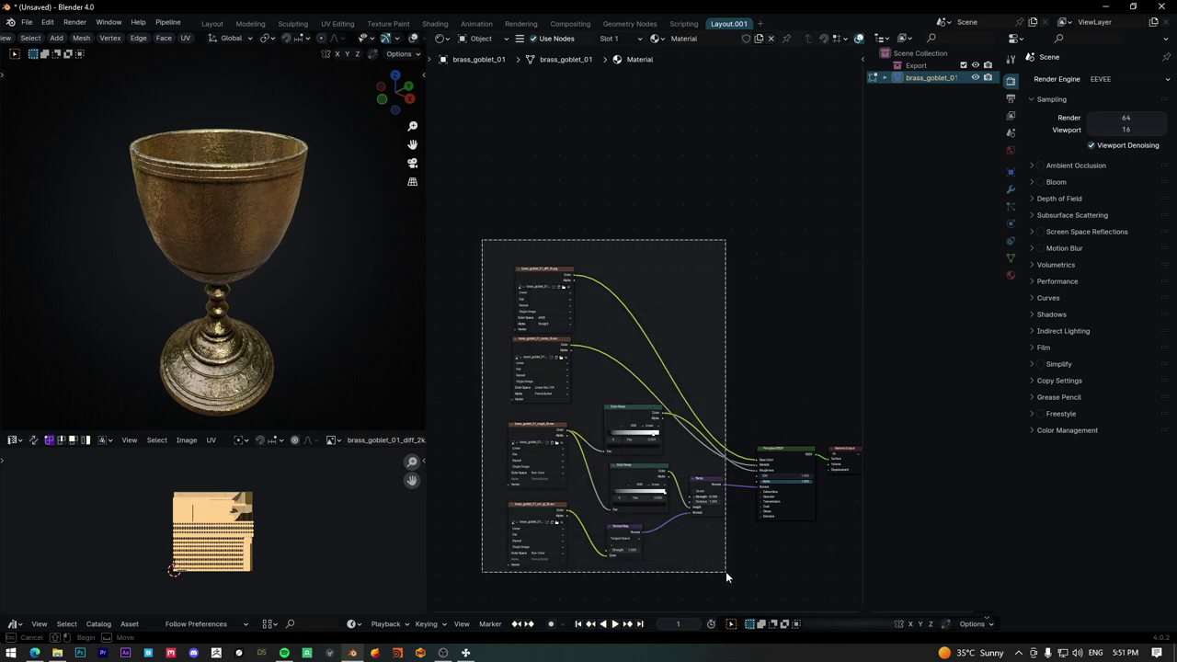
pyautogui.hotkey('alt', 'a')
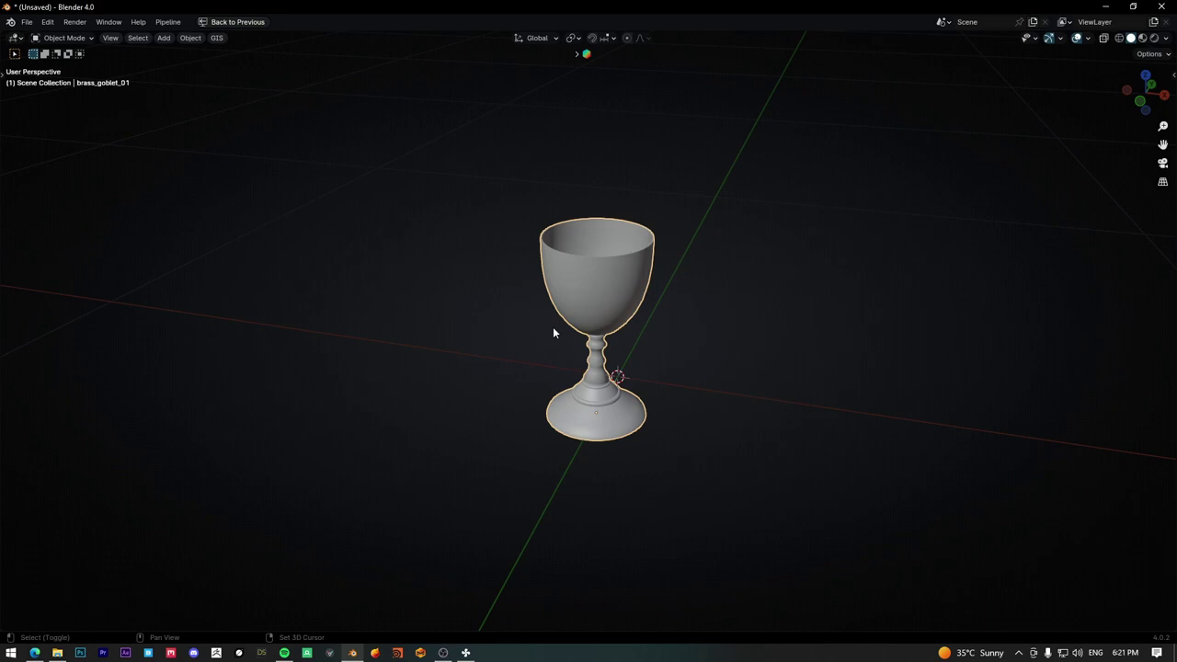
# Deselect the goblet and reframe it in the viewport
pyautogui.moveTo(448, 234); pyautogui.dragTo(837, 435)
pyautogui.moveTo(379, 445); pyautogui.dragTo(809, 198)
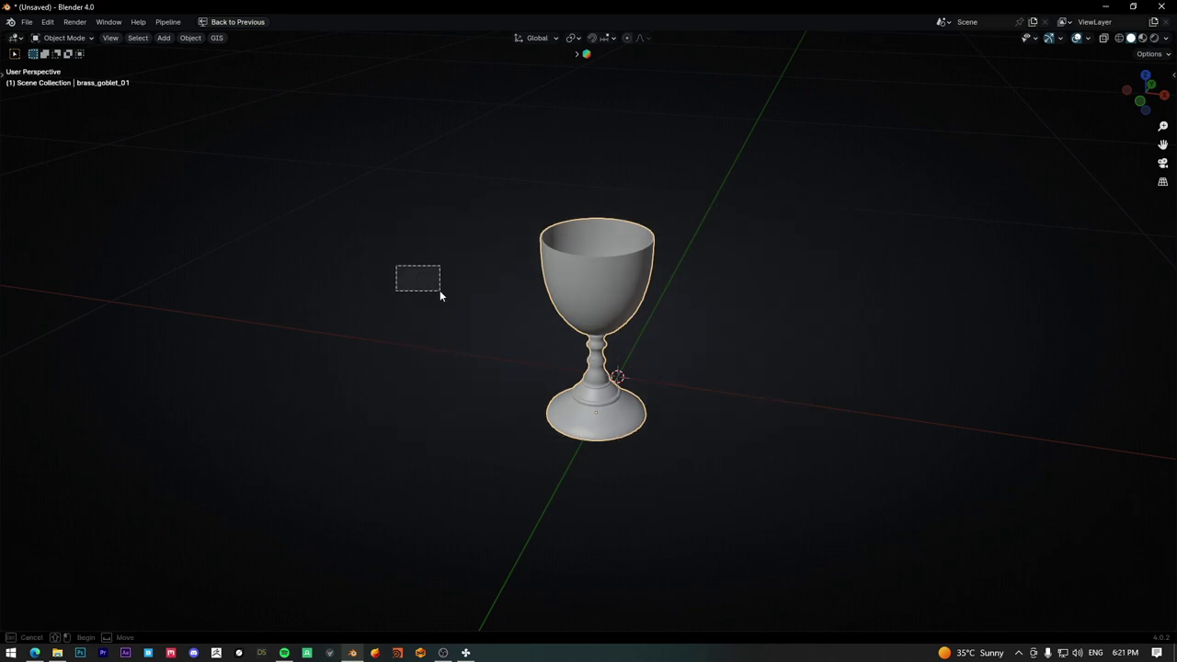
pyautogui.moveTo(396, 270); pyautogui.dragTo(443, 298)
pyautogui.moveTo(465, 319)
pyautogui.keyDown('shift'); pyautogui.mouseDown(button='middle')
pyautogui.moveTo(491, 342)
pyautogui.moveTo(551, 319)
pyautogui.moveTo(539, 310)
pyautogui.moveTo(597, 322)
pyautogui.moveTo(501, 294)
pyautogui.moveTo(567, 329)
pyautogui.moveTo(520, 341)
pyautogui.moveTo(685, 321)
pyautogui.moveTo(704, 349)
pyautogui.mouseUp(button='middle'); pyautogui.keyUp('shift')
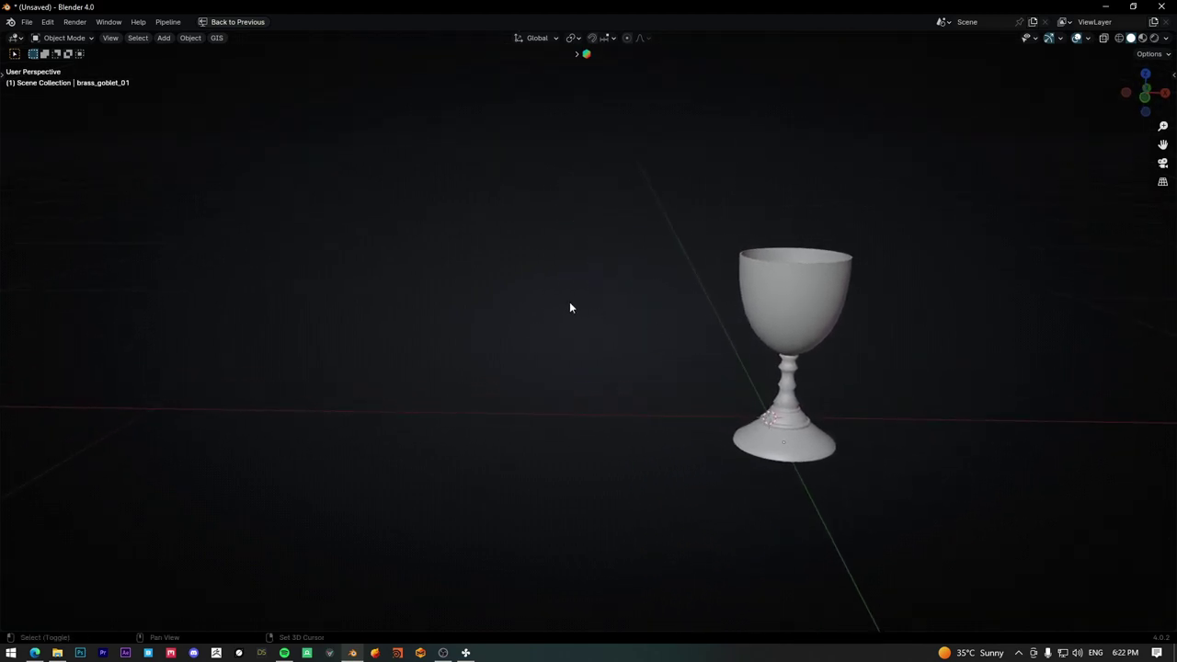
# Orbit to centre the goblet and bring up the Shift+A add menu for lights
pyautogui.hotkey('shift', 'a')
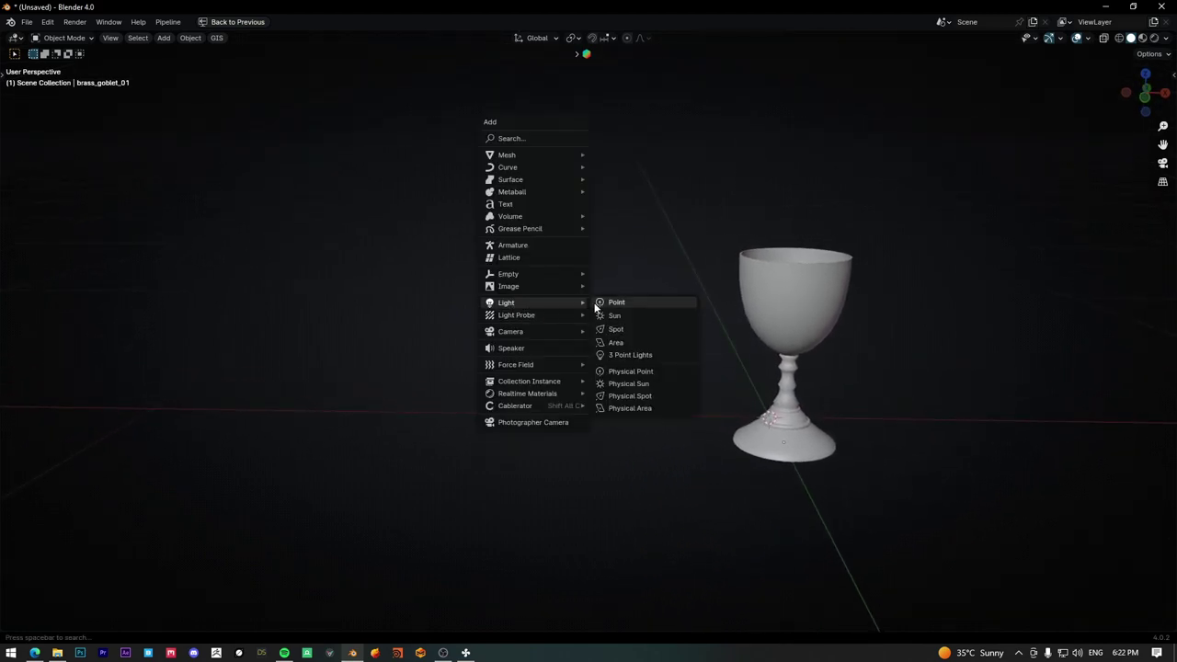
pyautogui.moveTo(507, 303)
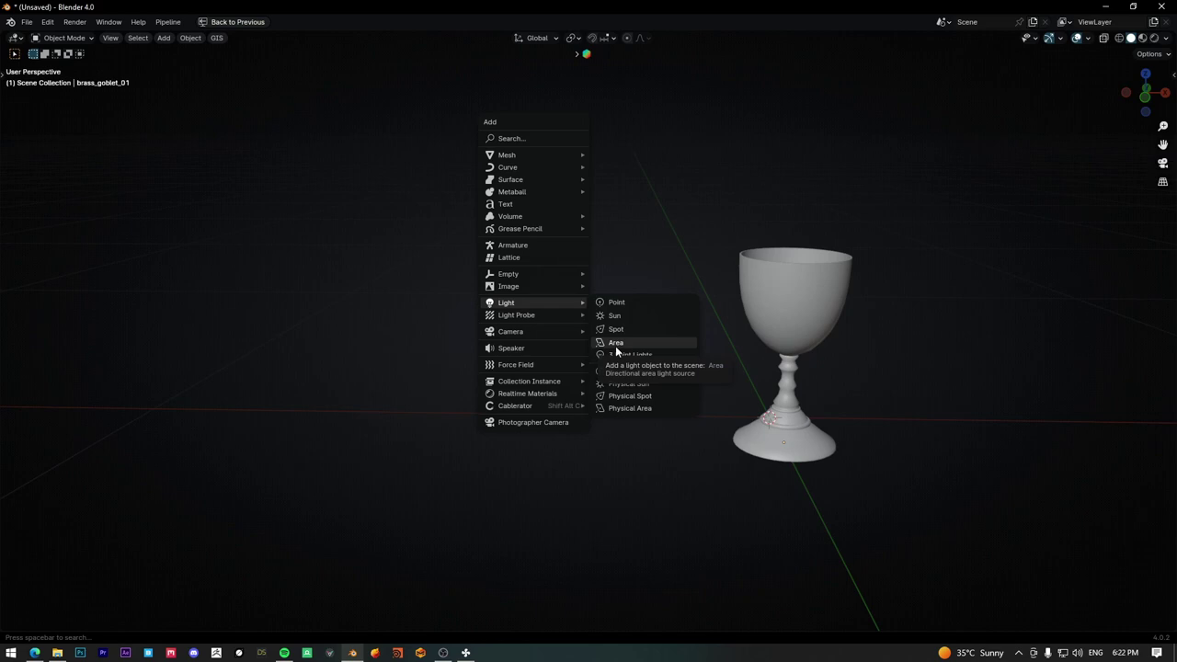
pyautogui.press('Escape')
pyautogui.moveTo(545, 390); pyautogui.dragTo(528, 429, button='middle')
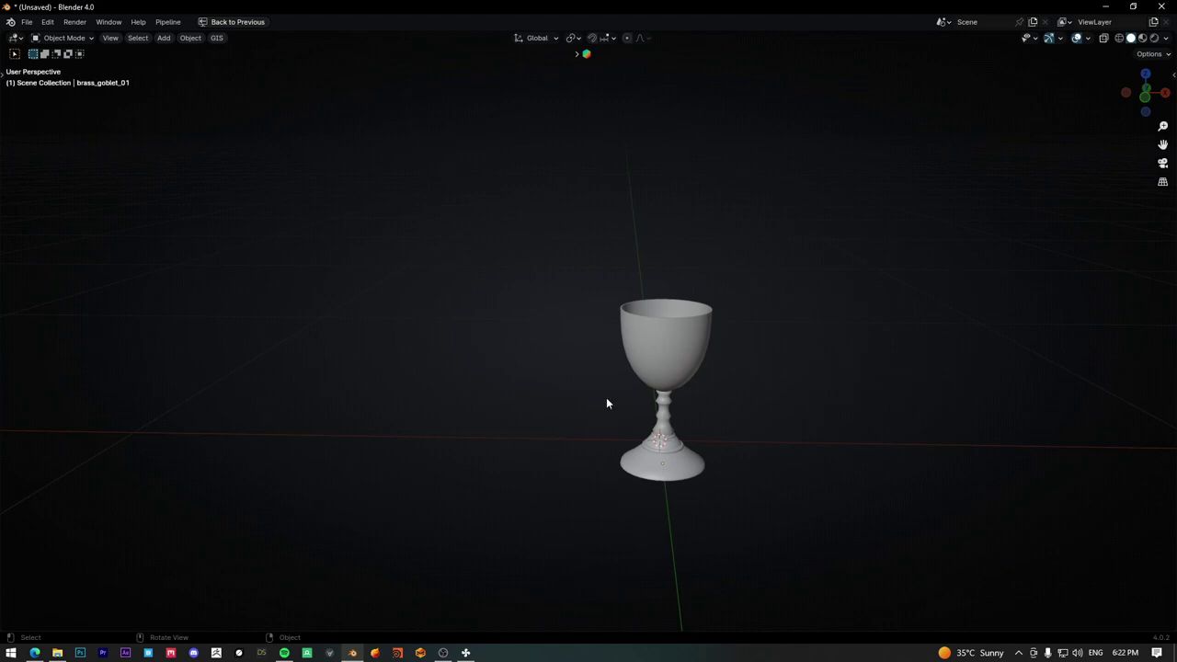
pyautogui.moveTo(606, 400)
pyautogui.mouseDown(button='middle')
pyautogui.moveTo(546, 368)
pyautogui.moveTo(630, 439)
pyautogui.moveTo(585, 412)
pyautogui.moveTo(589, 376)
pyautogui.moveTo(544, 370)
pyautogui.moveTo(609, 369)
pyautogui.moveTo(546, 347)
pyautogui.moveTo(593, 358)
pyautogui.mouseUp(button='middle')
pyautogui.hotkey('shift', 'a')
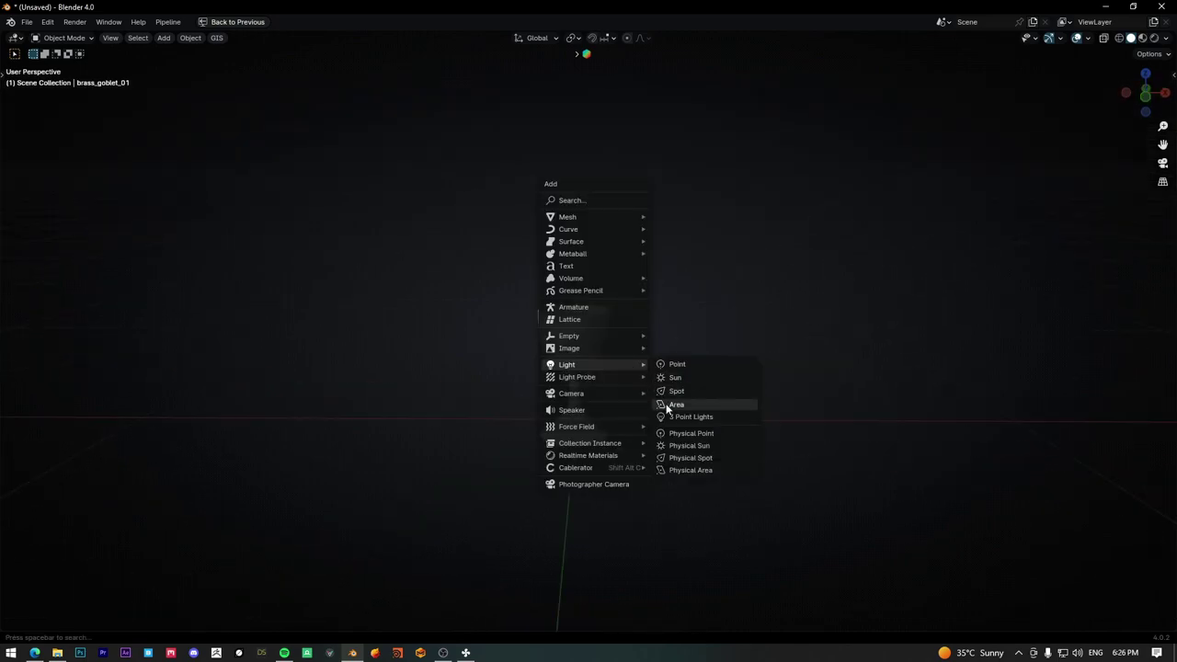
# Add an area light and raise it along Z to sit above the goblet
pyautogui.click(670, 407)
pyautogui.press('g')
pyautogui.press('z')
pyautogui.click(639, 275)
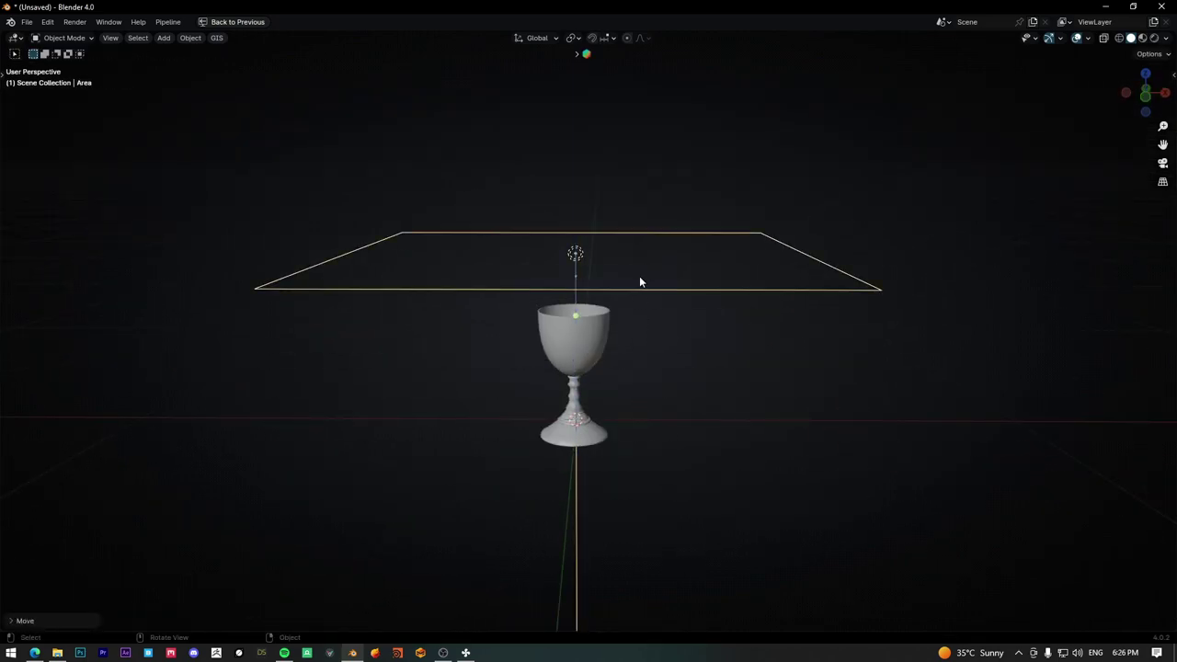
pyautogui.hotkey('ctrl', 'space')
# Set the area light's power to 10 W, trying a blue tint but keeping it white
pyautogui.moveTo(1112, 176)
pyautogui.mouseDown()
pyautogui.moveTo(1140, 176)
pyautogui.moveTo(1090, 177)
pyautogui.mouseUp()
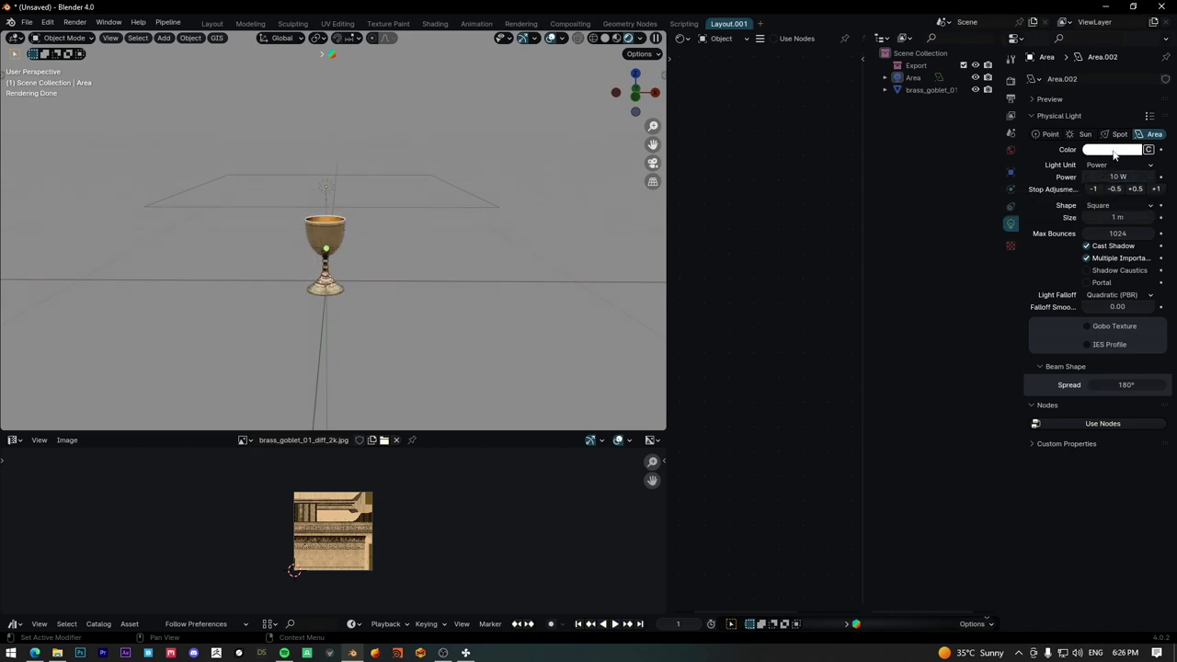
pyautogui.click(1114, 152)
pyautogui.click(1073, 249)
pyautogui.moveTo(1072, 249); pyautogui.dragTo(1089, 184)
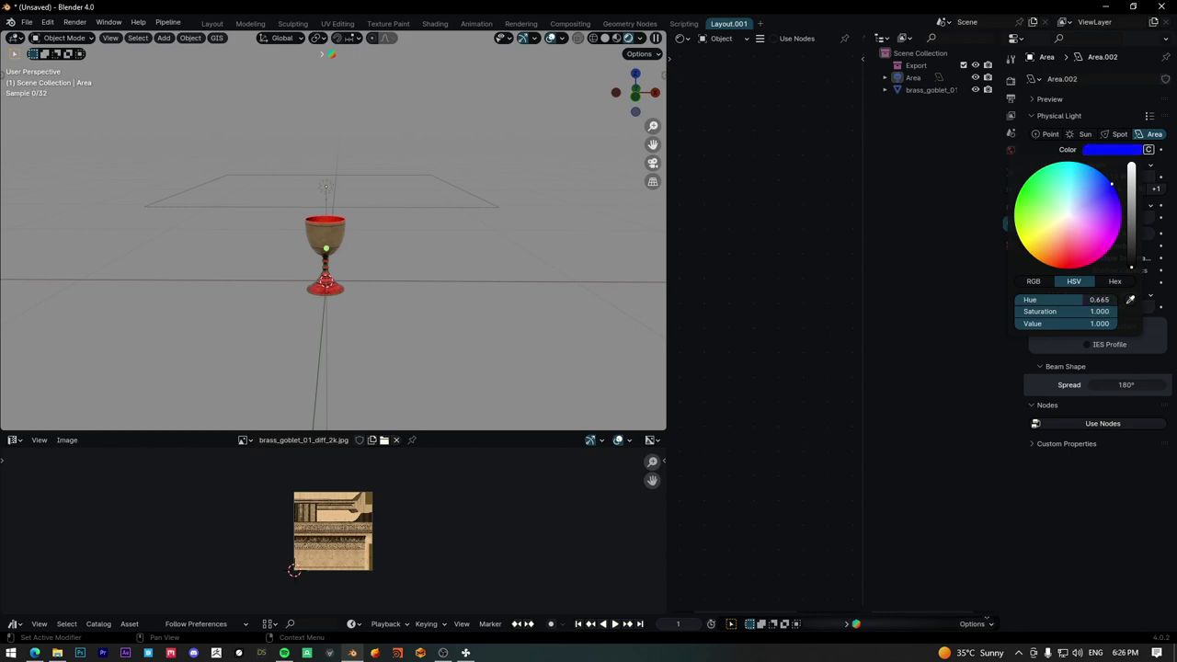
pyautogui.press('Escape')
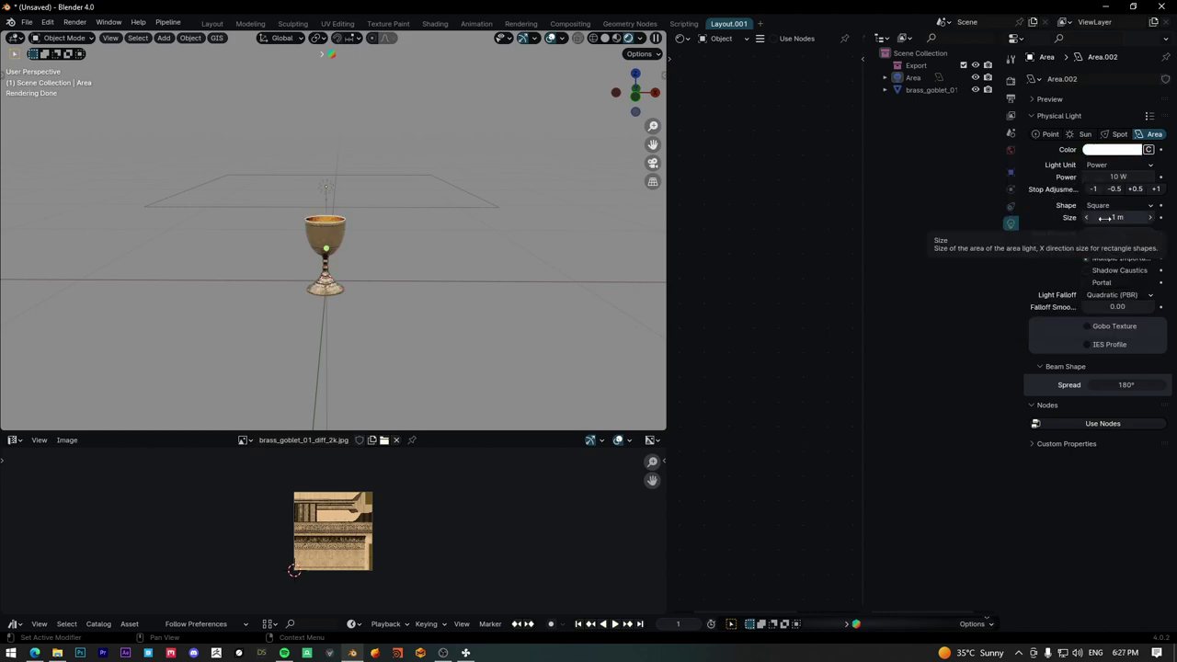
# Enlarge the area light to 2.84 m
pyautogui.moveTo(1105, 217); pyautogui.dragTo(1149, 217)
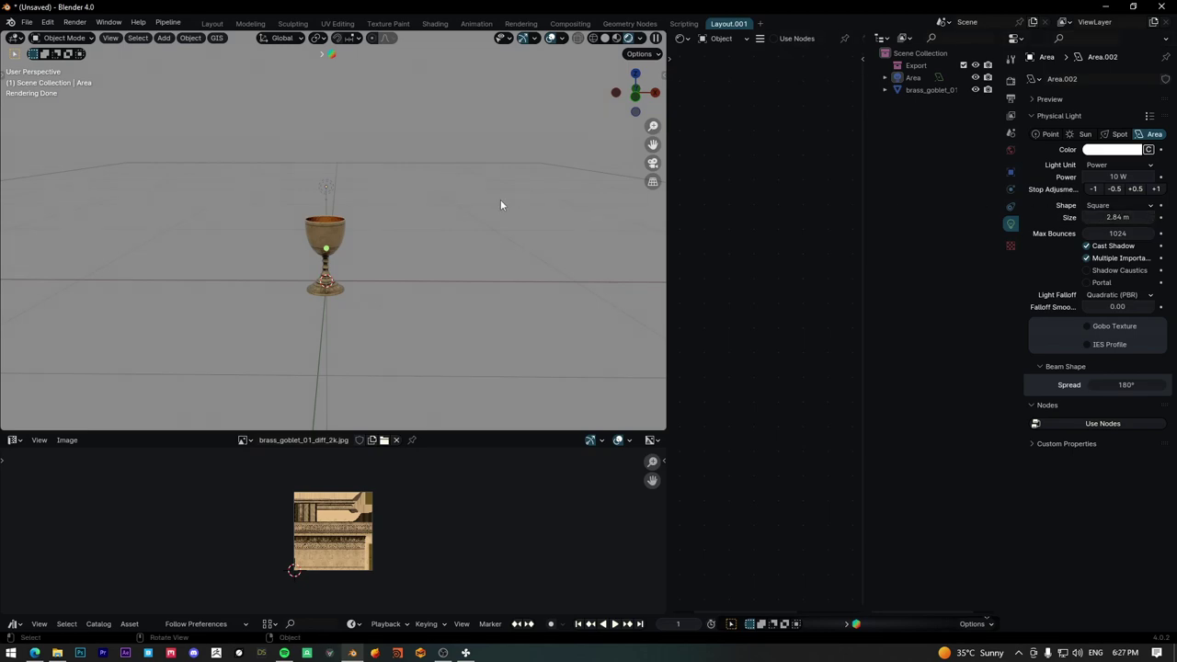
pyautogui.scroll(3, 322, 230)
pyautogui.scroll(3, 351, 260)
pyautogui.scroll(2, 303, 234)
pyautogui.scroll(1, 309, 237)
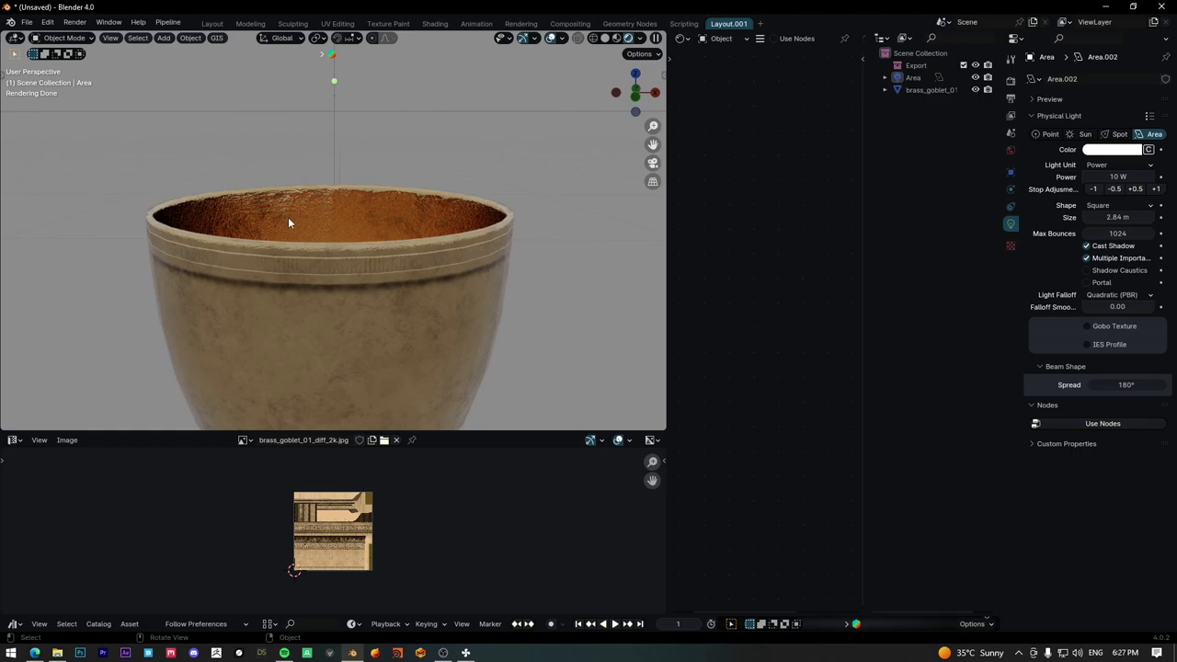
# Check the bowl from several angles, settle the light size at 2.98 m, and return to solid shading
pyautogui.moveTo(264, 213); pyautogui.dragTo(277, 227, button='middle')
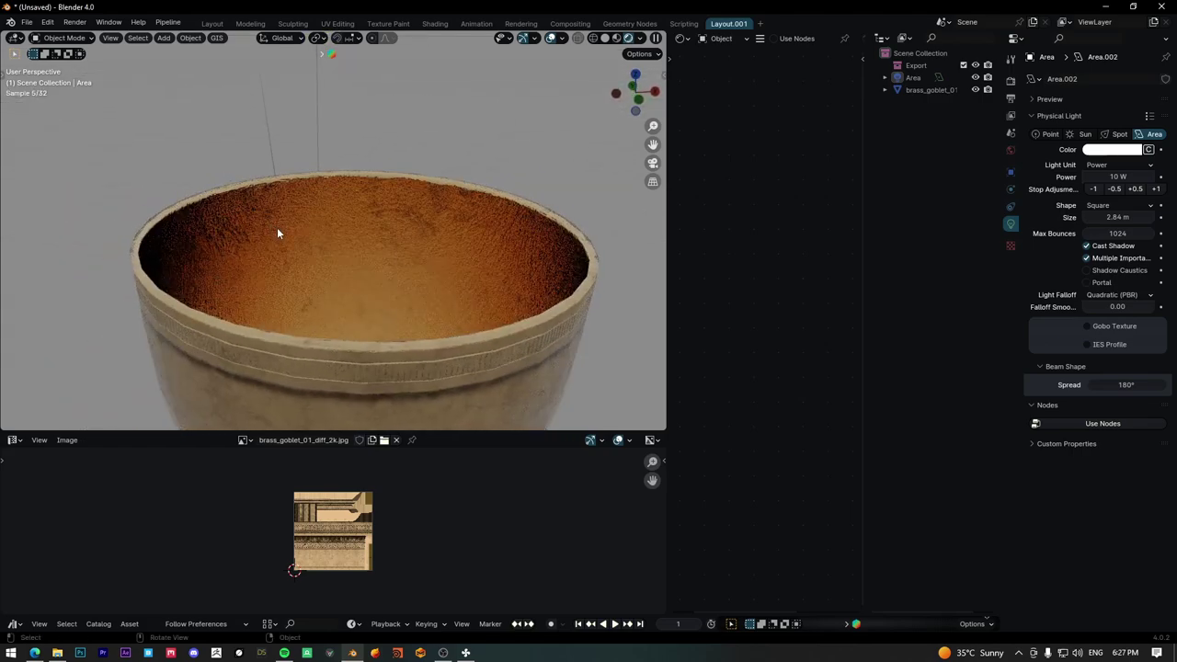
pyautogui.moveTo(1131, 217); pyautogui.dragTo(1085, 217)
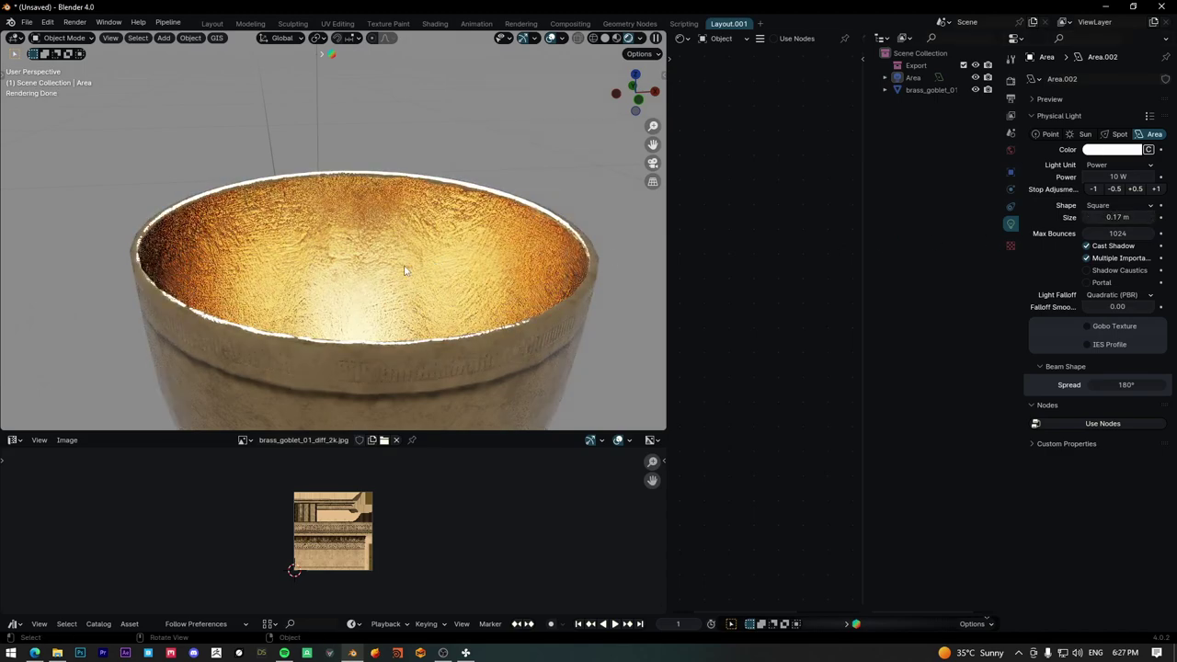
pyautogui.moveTo(402, 273)
pyautogui.mouseDown(button='middle')
pyautogui.moveTo(366, 269)
pyautogui.moveTo(542, 412)
pyautogui.moveTo(567, 315)
pyautogui.mouseUp(button='middle')
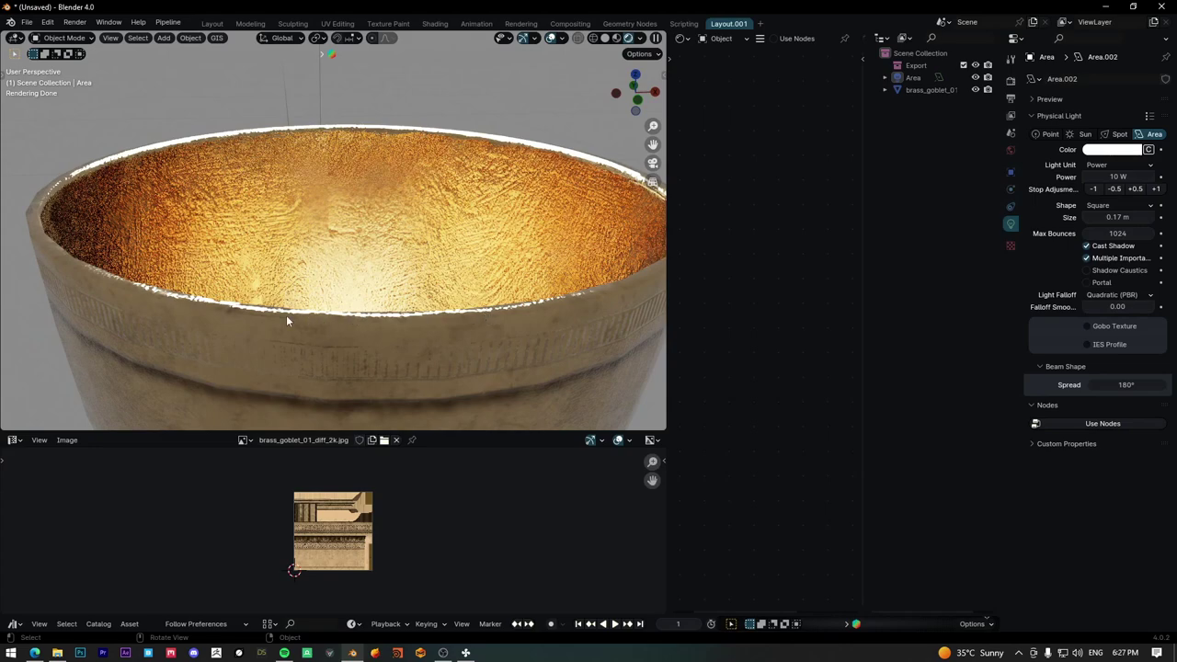
pyautogui.moveTo(1117, 216)
pyautogui.mouseDown()
pyautogui.moveTo(1159, 217)
pyautogui.moveTo(1099, 216)
pyautogui.mouseUp()
pyautogui.scroll(-5, 258, 281)
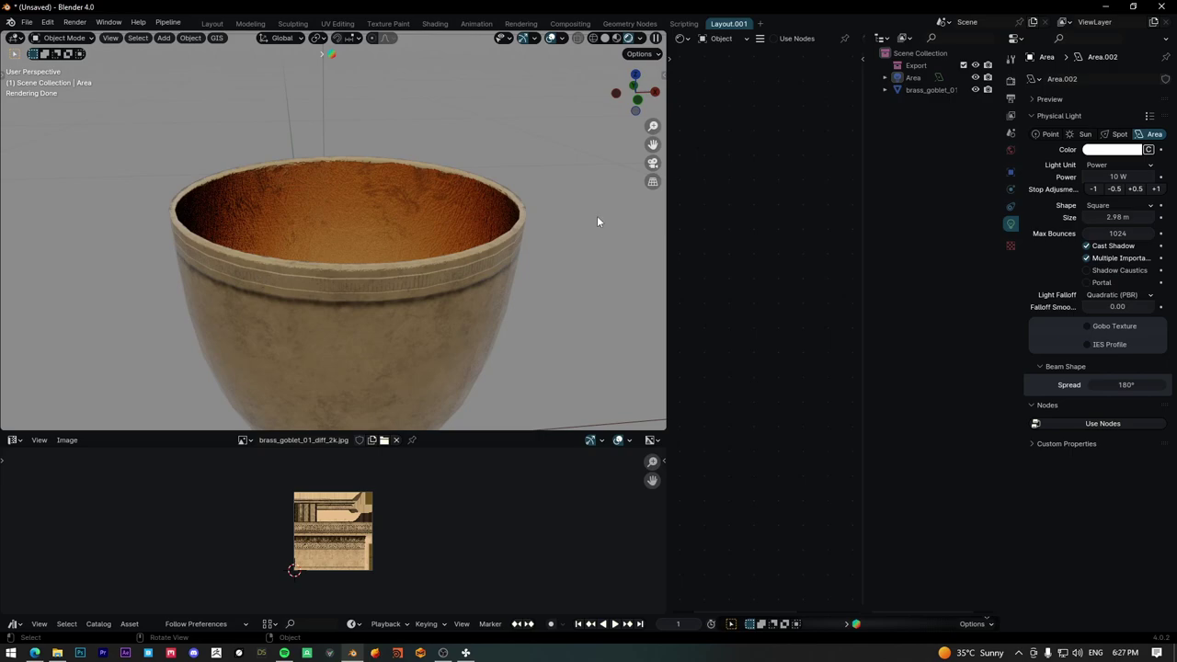
pyautogui.press('z')
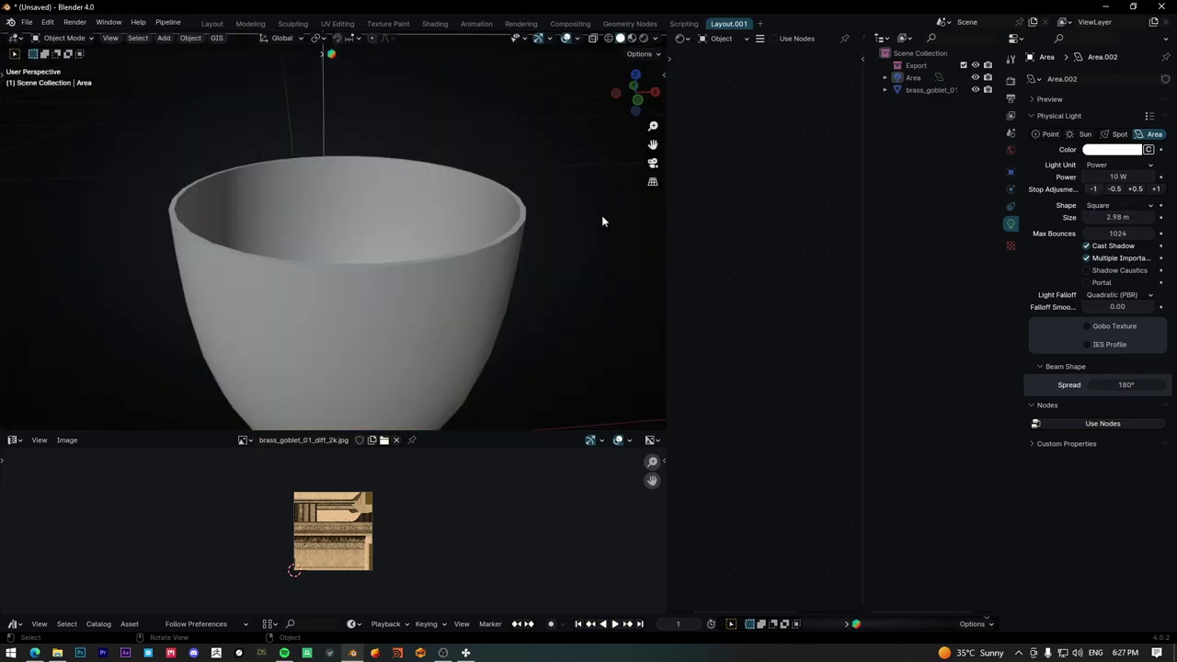